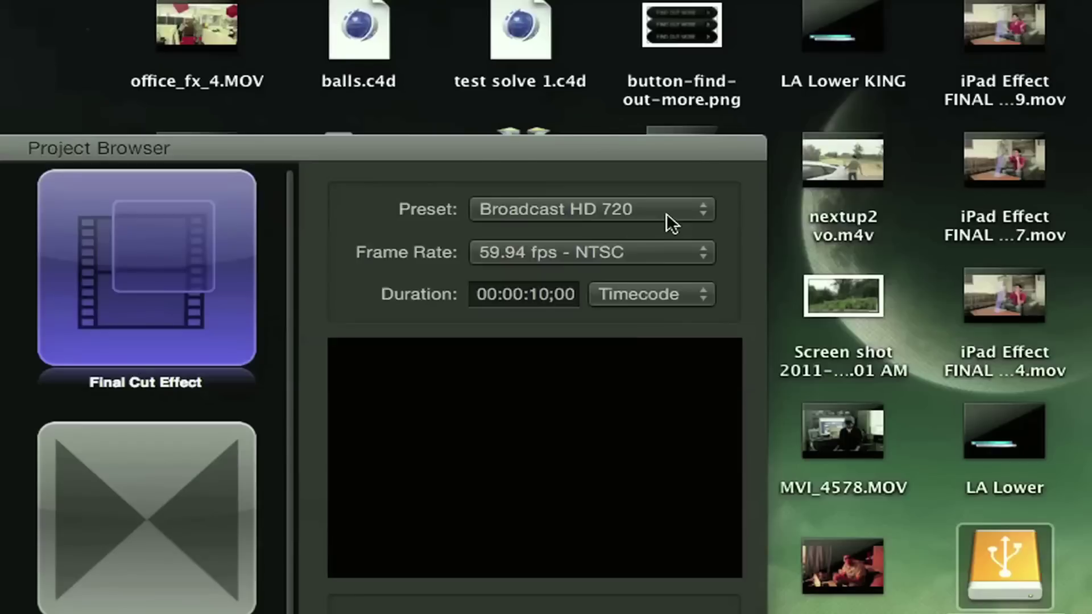
Step: Create a new Motion project with the Broadcast HD 1080 preset, keeping Timecode duration
{"action": "left_click", "coordinate": [781, 109]}
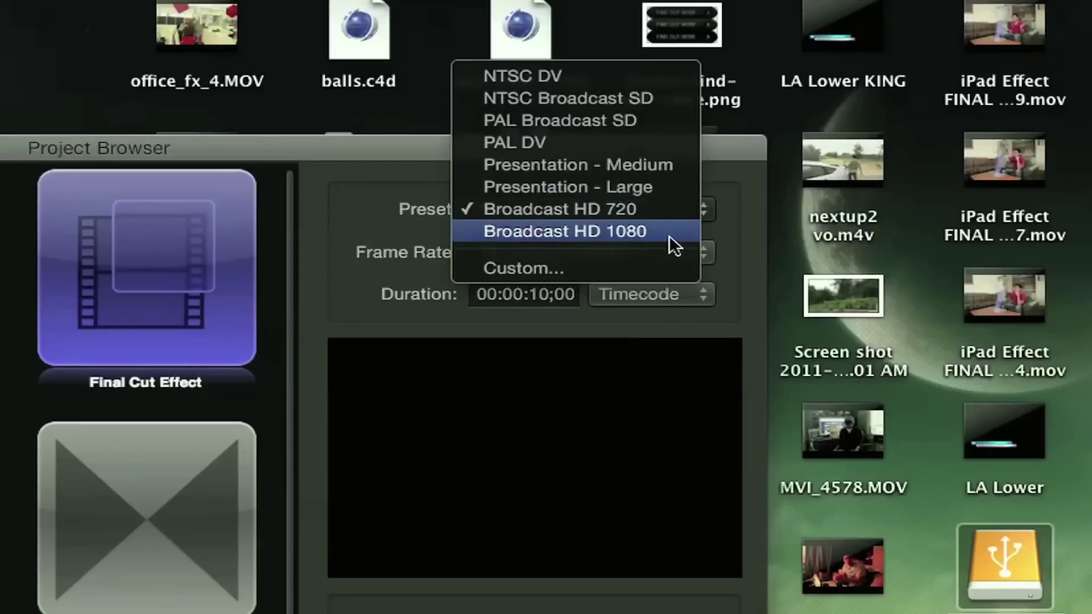
{"action": "left_click", "coordinate": [669, 235]}
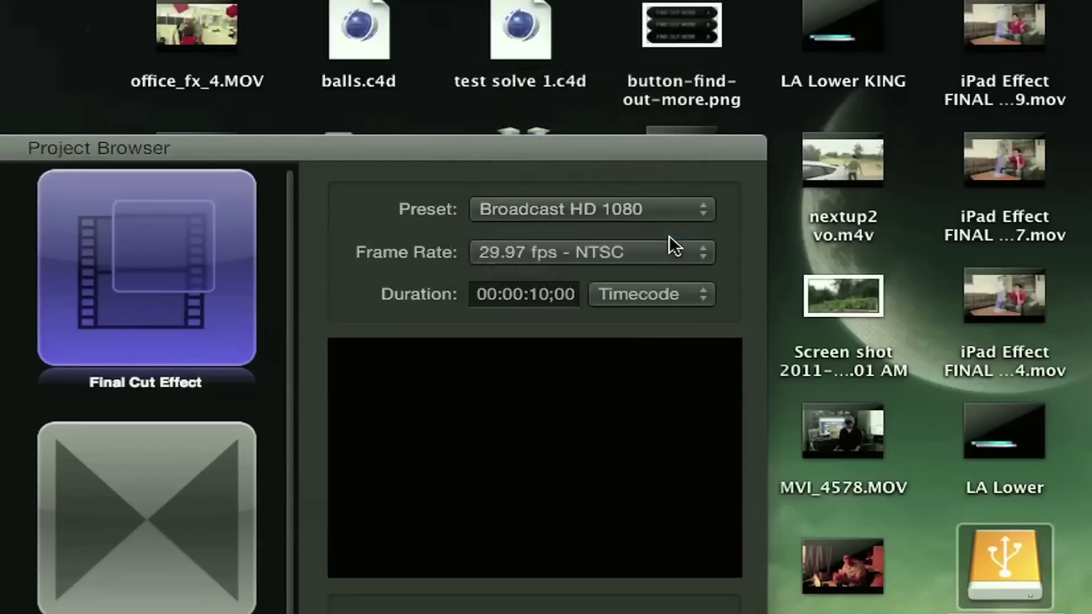
{"action": "left_click", "coordinate": [648, 294]}
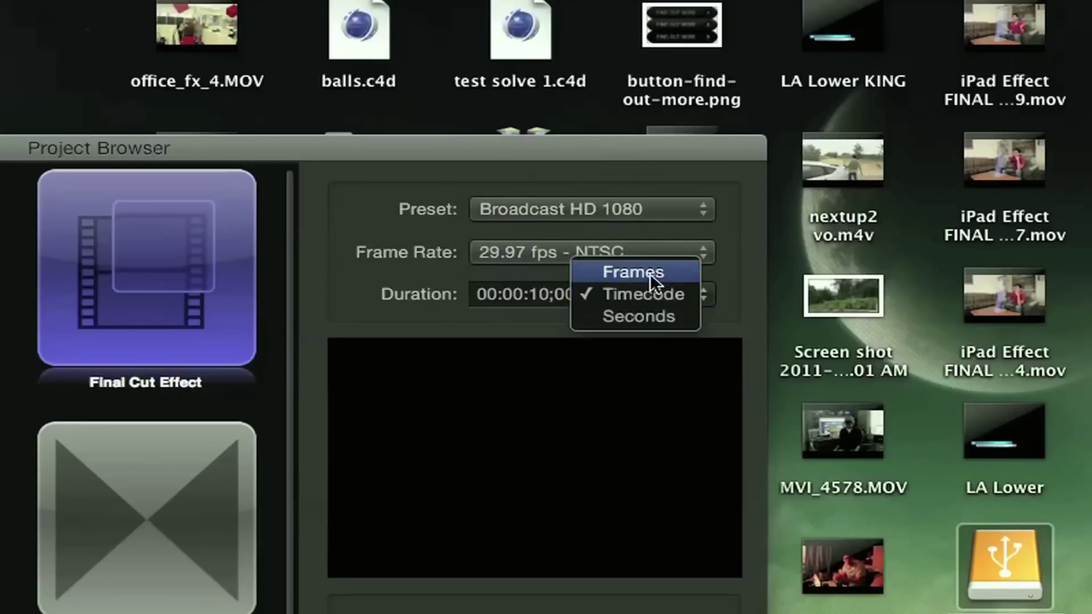
{"action": "left_click", "coordinate": [731, 301]}
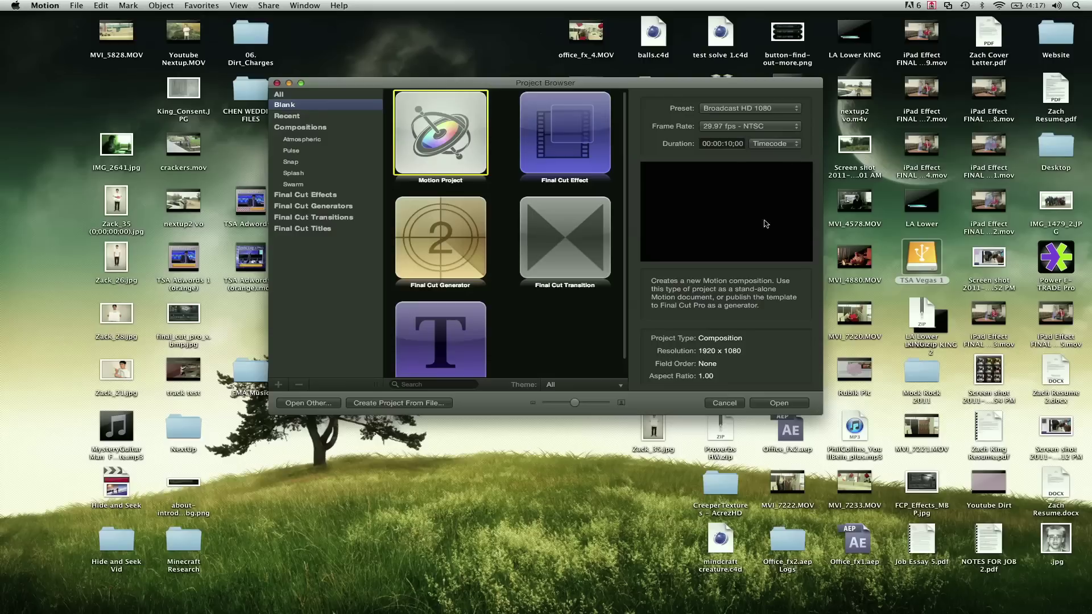
{"action": "left_click", "coordinate": [772, 403]}
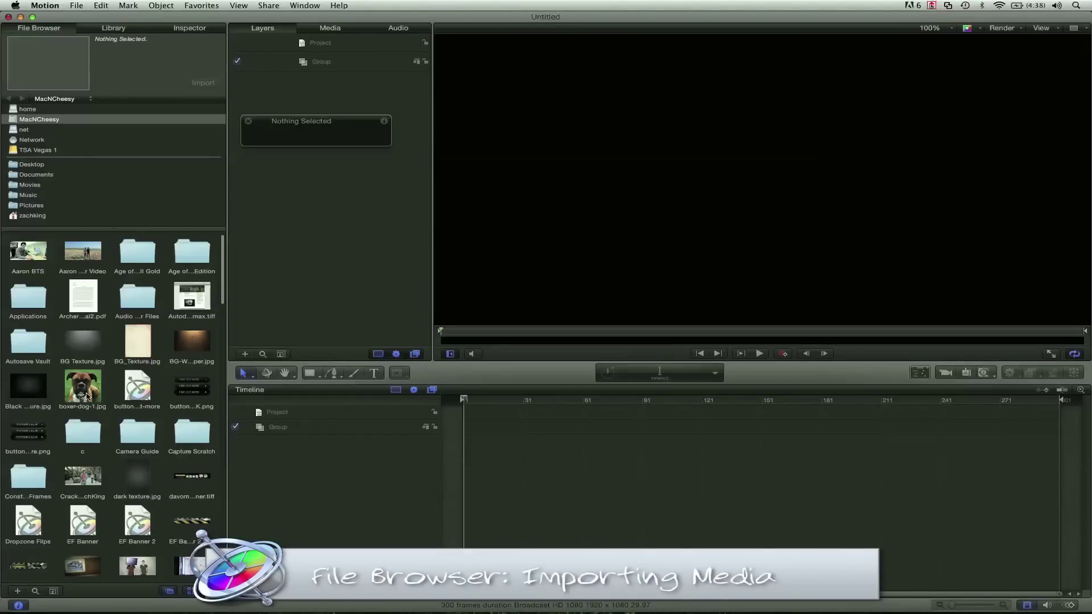
Step: Drag boxer-dog-1.jpg from the File Browser onto the canvas
{"action": "left_click_drag", "start_coordinate": [87, 397], "coordinate": [763, 184]}
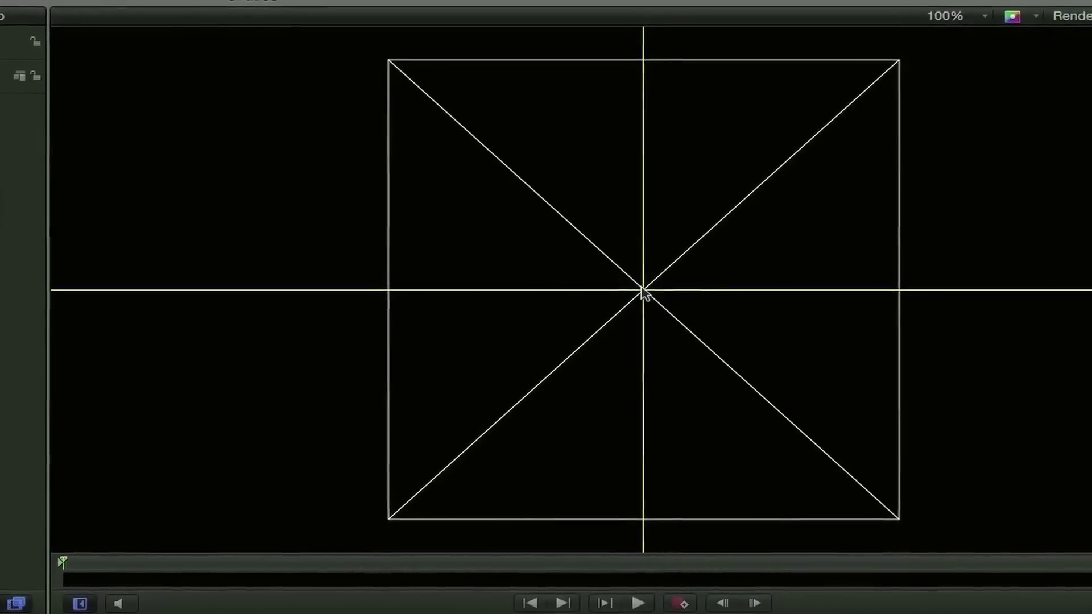
{"action": "left_click_drag", "start_coordinate": [644, 293], "coordinate": [644, 293]}
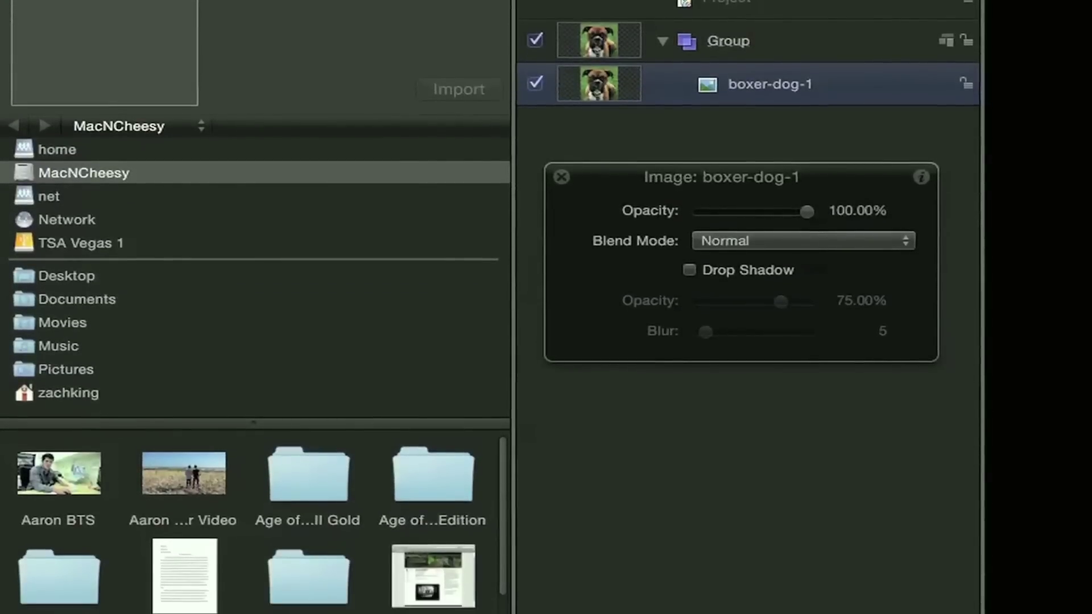
Step: Apply the Bad Film filter from the Library's Filters to boxer-dog-1
{"action": "key", "text": "super+2"}
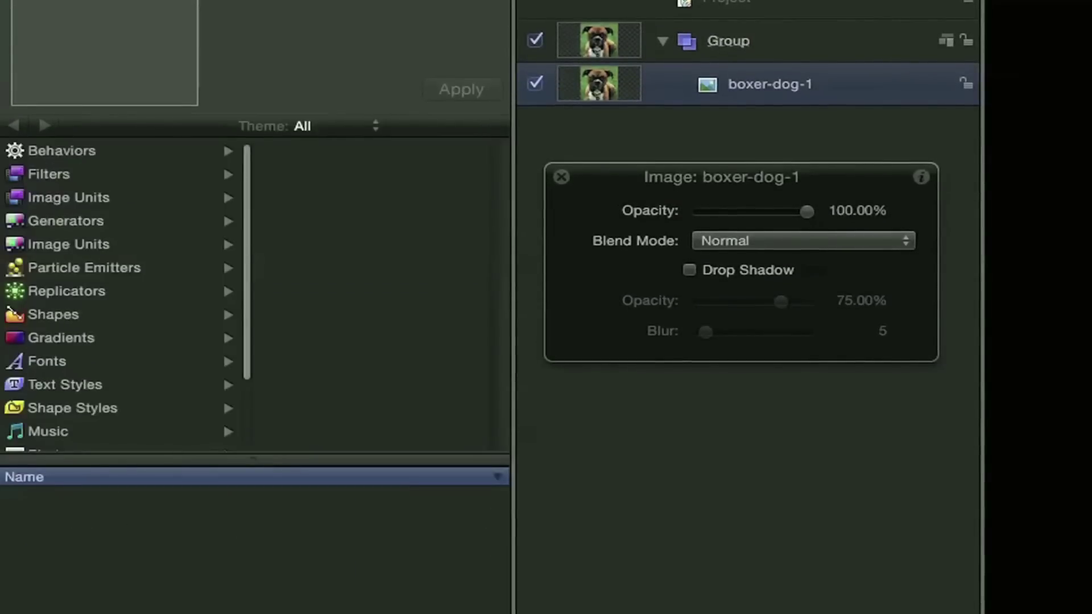
{"action": "left_click", "coordinate": [73, 159]}
{"action": "left_click", "coordinate": [53, 176]}
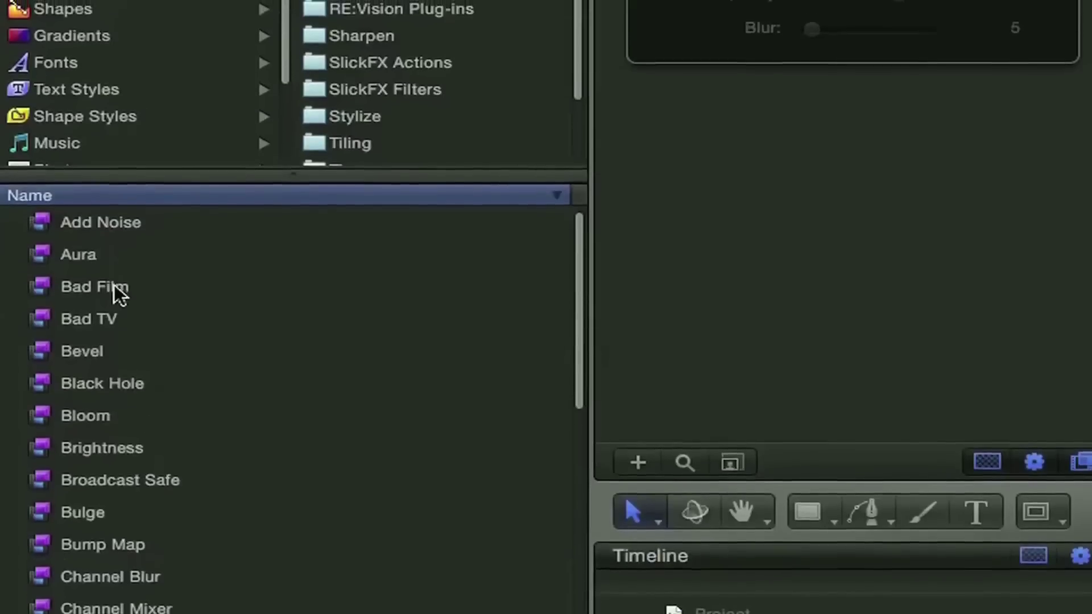
{"action": "left_click", "coordinate": [42, 286]}
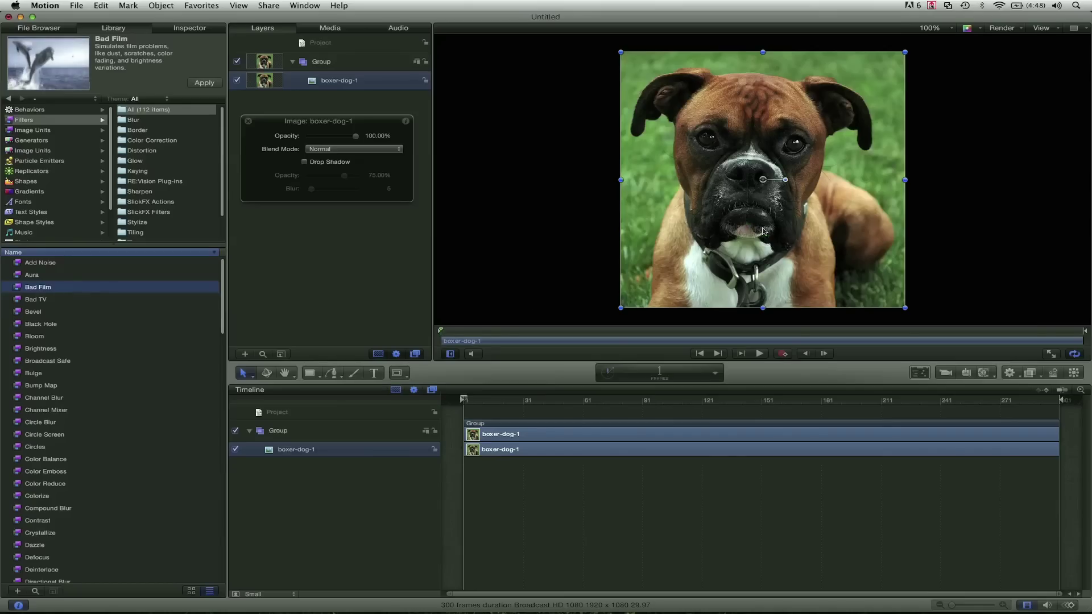
{"action": "left_click_drag", "start_coordinate": [763, 230], "coordinate": [763, 230]}
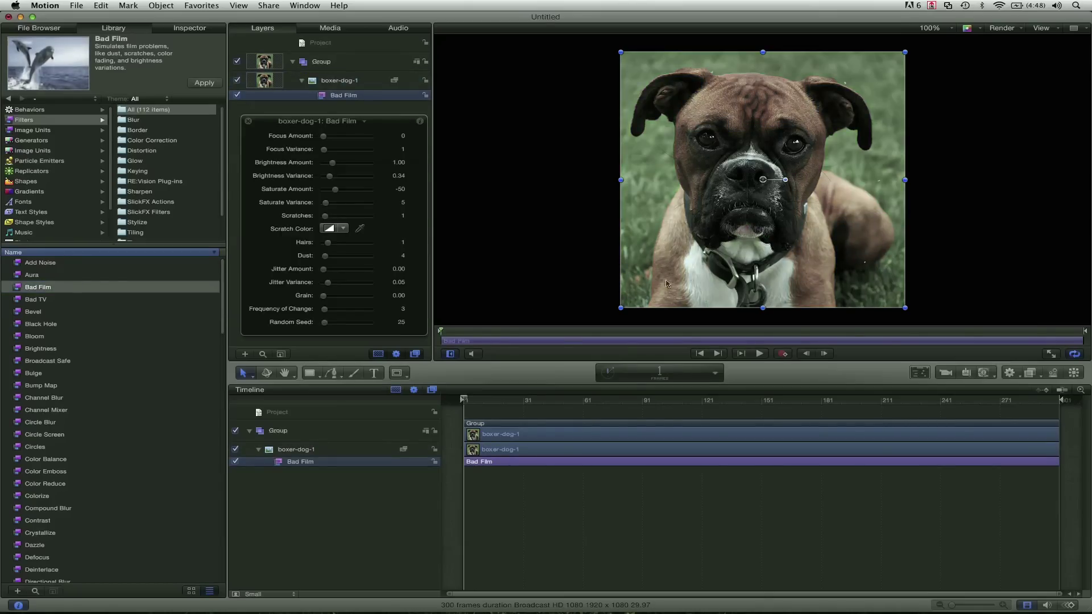
Step: Preview the Bad Film effect, return to frame 1, and show its full settings
{"action": "key", "text": "space"}
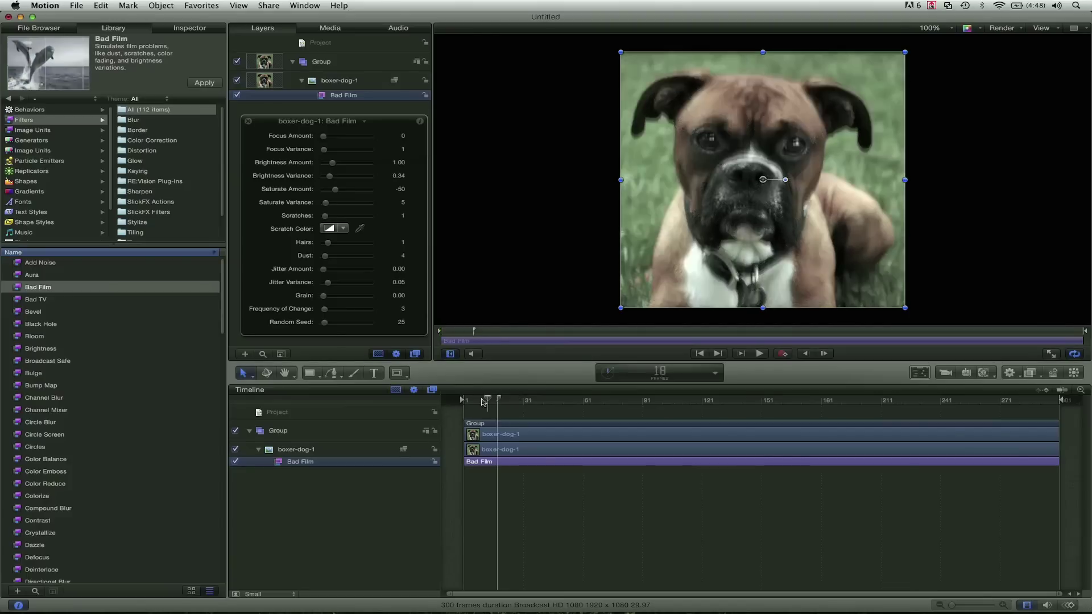
{"action": "key", "text": "space"}
{"action": "key", "text": "Home"}
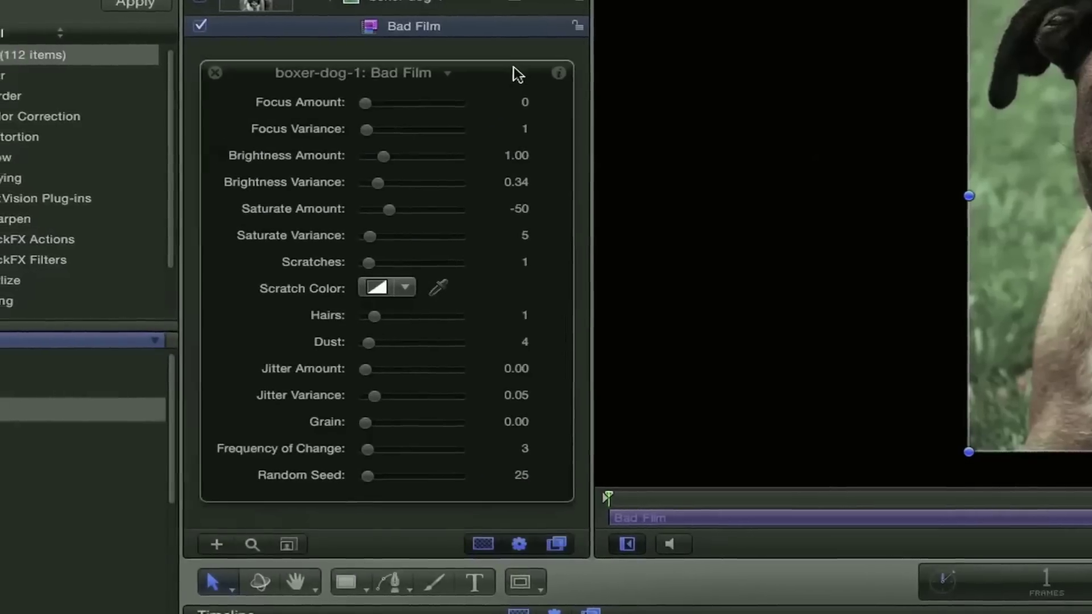
{"action": "left_click_drag", "start_coordinate": [515, 73], "coordinate": [505, 85]}
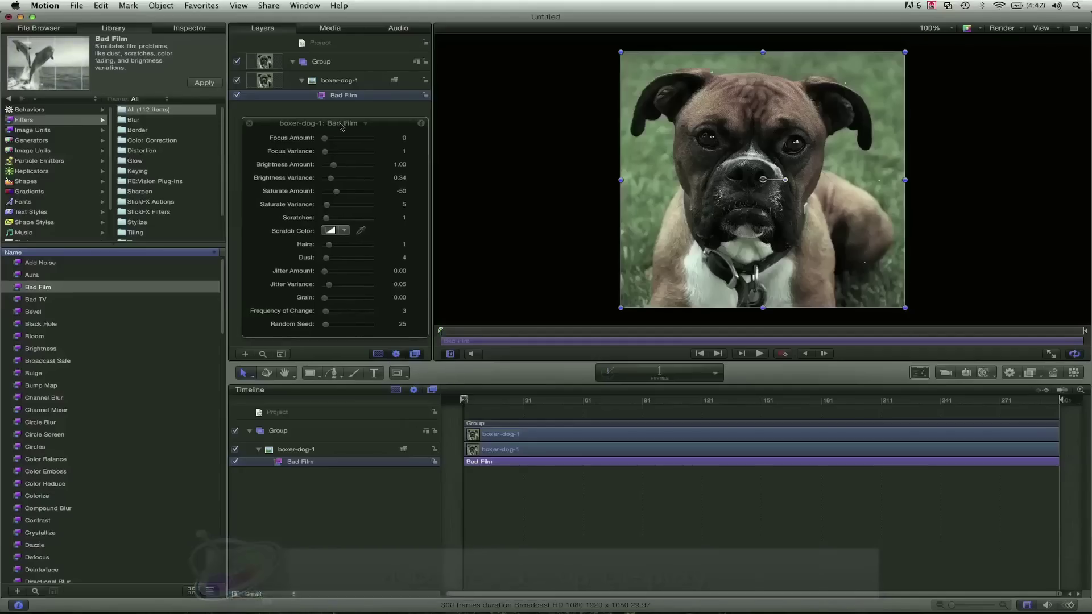
{"action": "left_click_drag", "start_coordinate": [340, 126], "coordinate": [323, 138]}
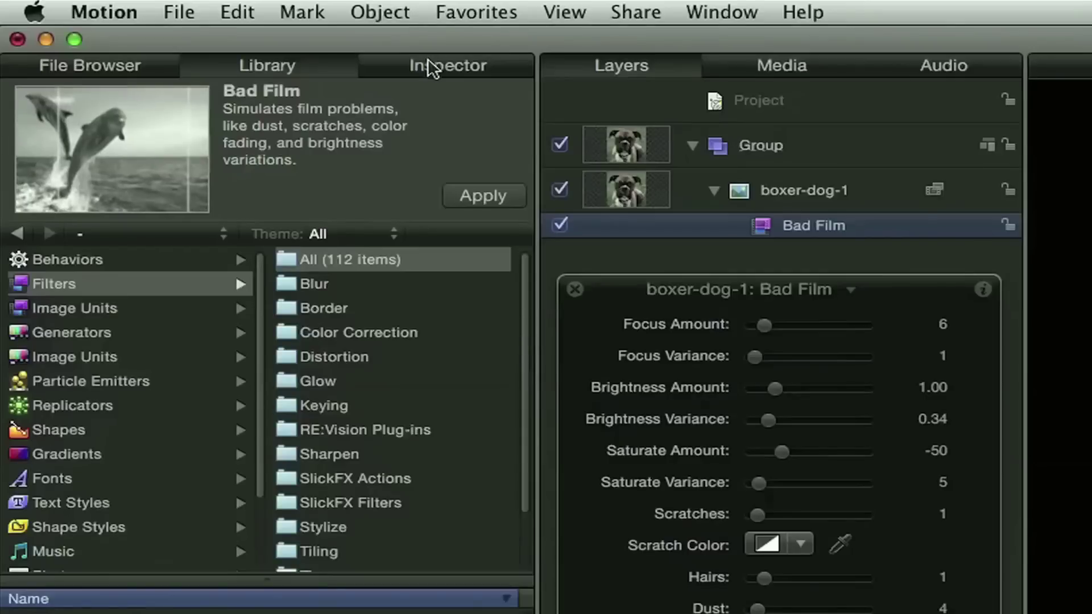
{"action": "left_click", "coordinate": [432, 67]}
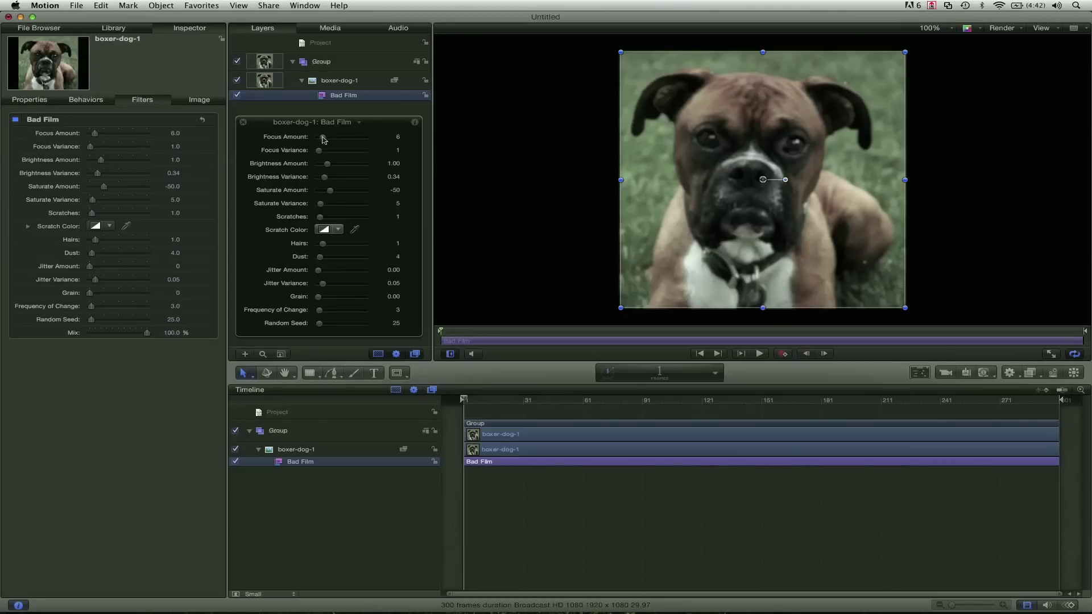
Step: Set Bad Film Focus Amount to 0, scale the photo proportionally to 58%, and shift it right
{"action": "left_click_drag", "start_coordinate": [319, 137], "coordinate": [313, 138]}
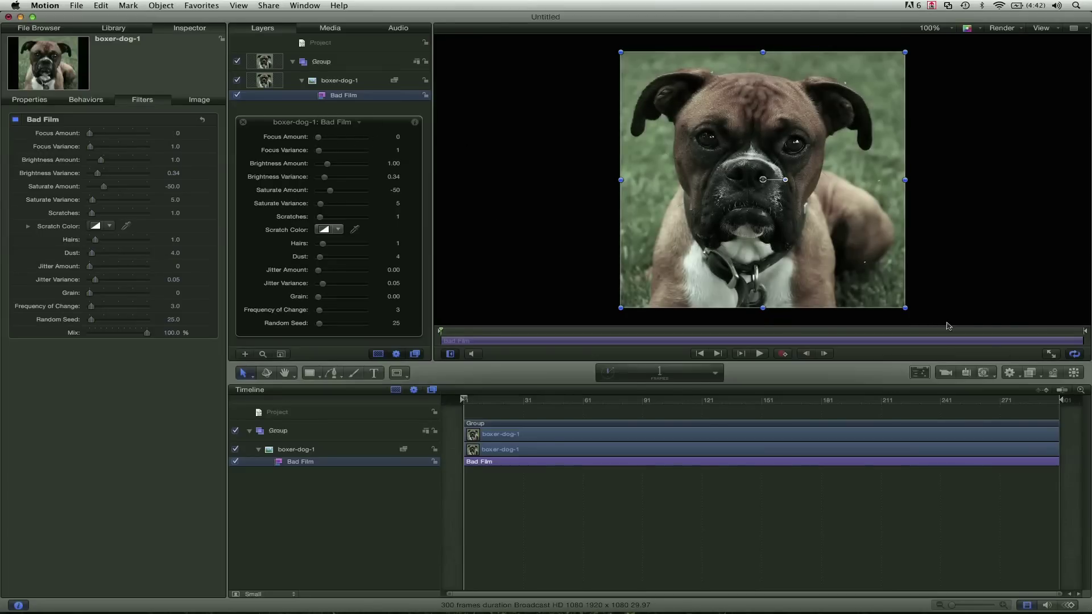
{"action": "key", "text": "shift"}
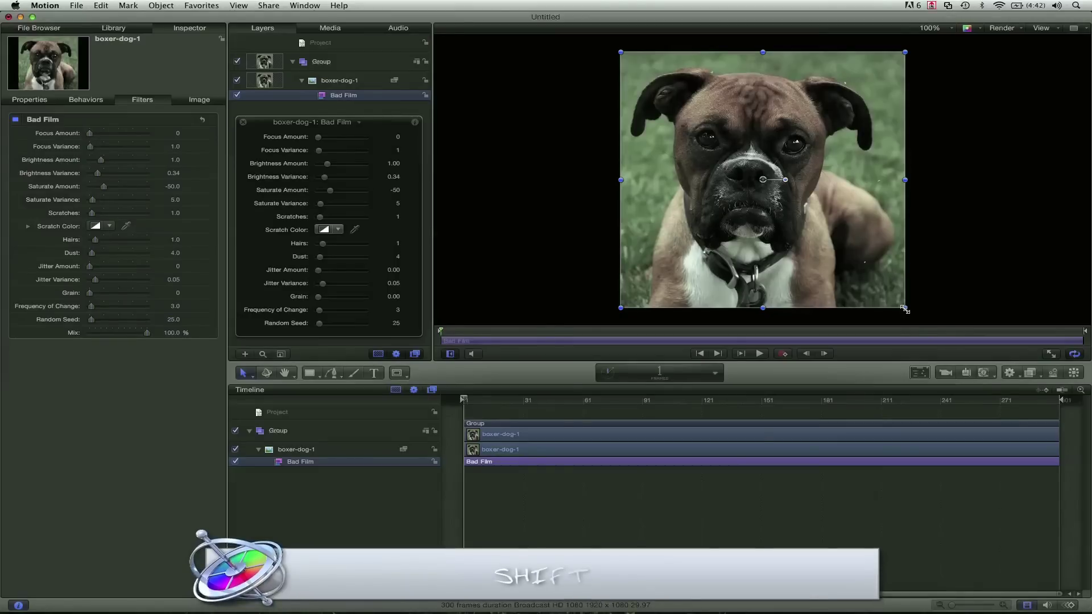
{"action": "left_click_drag", "start_coordinate": [791, 488], "coordinate": [604, 314]}
{"action": "left_click_drag", "start_coordinate": [506, 258], "coordinate": [598, 262]}
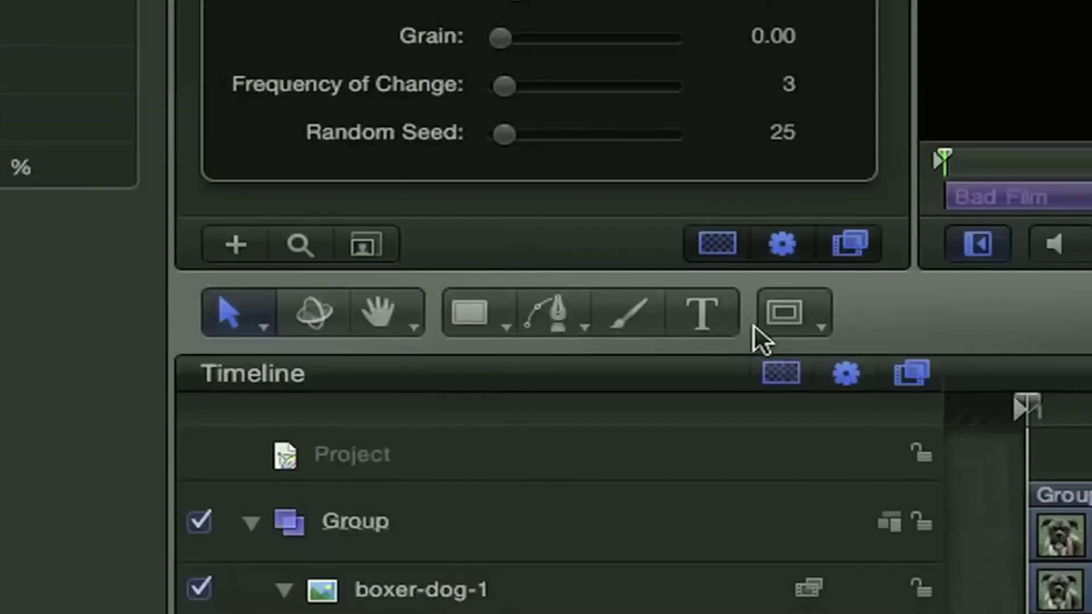
{"action": "left_click", "coordinate": [704, 317]}
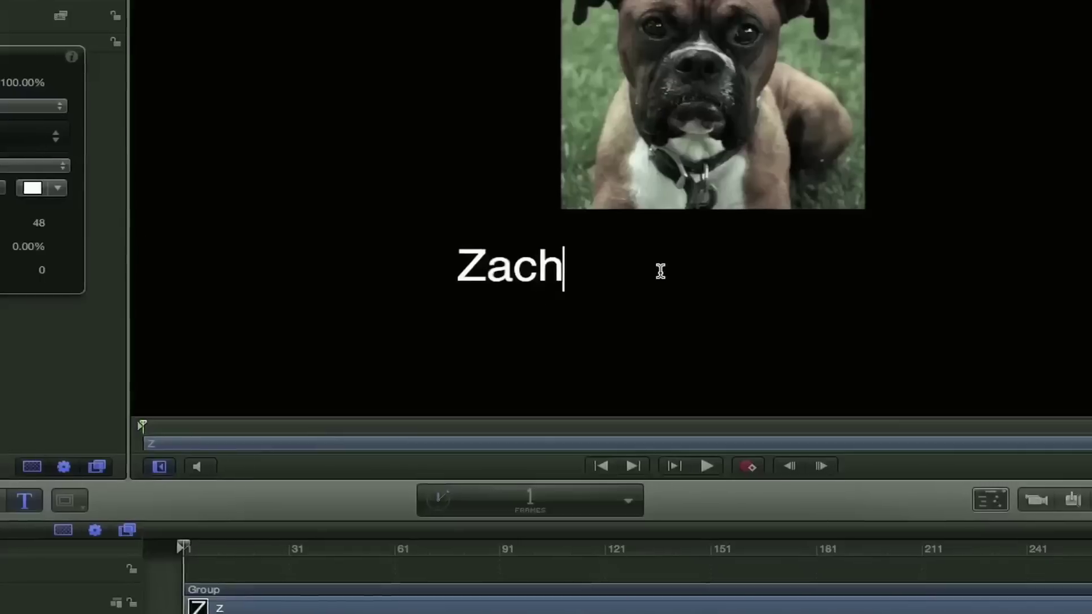
{"action": "type", "text": "King"}
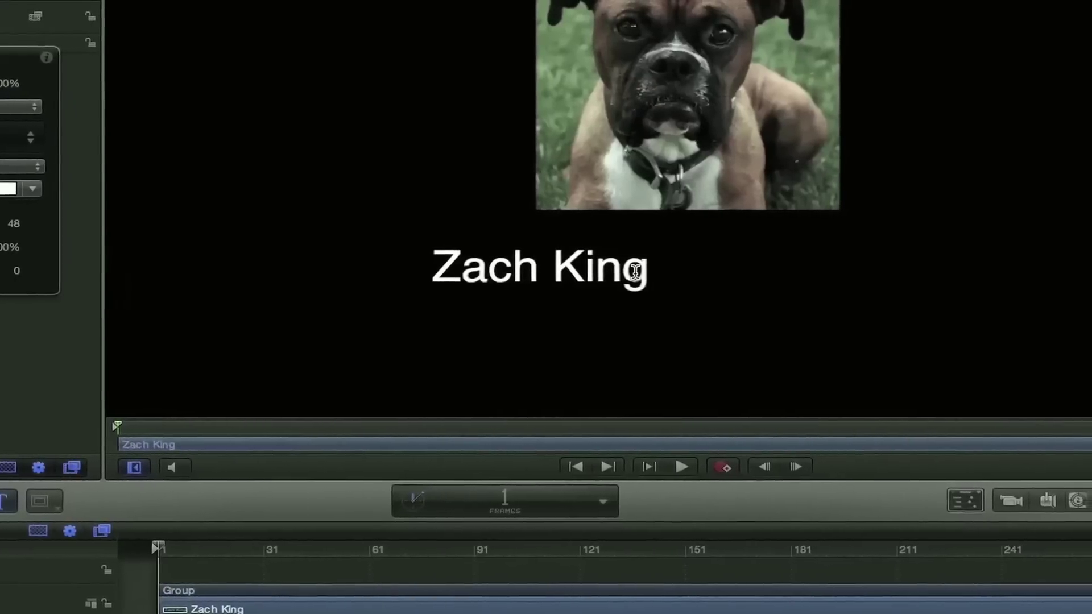
{"action": "key", "text": "Return"}
{"action": "type", "text": "www. "}
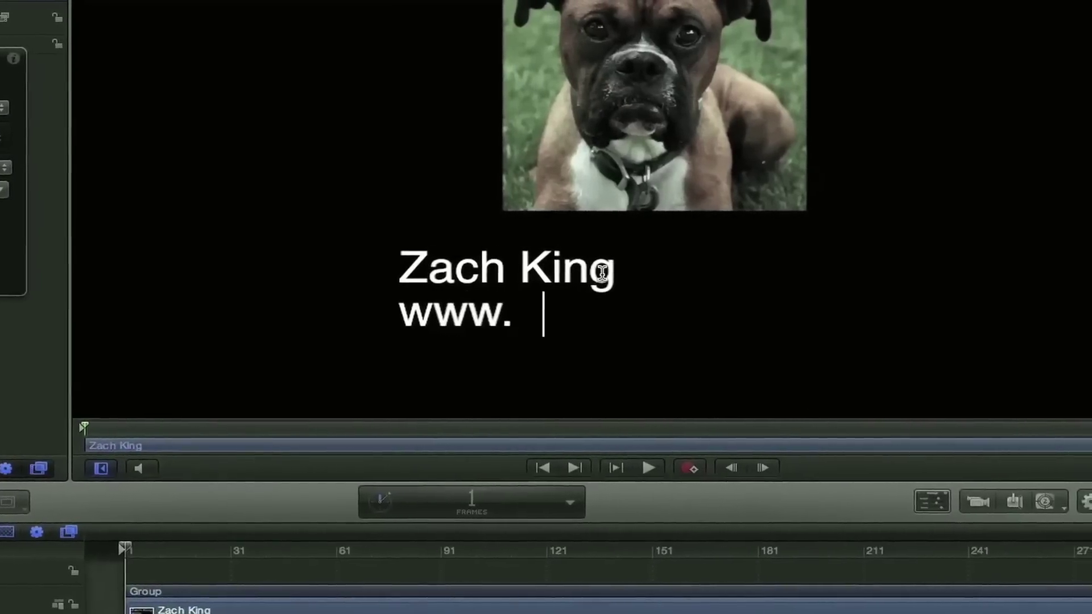
{"action": "type", "text": "FinalCutKin"}
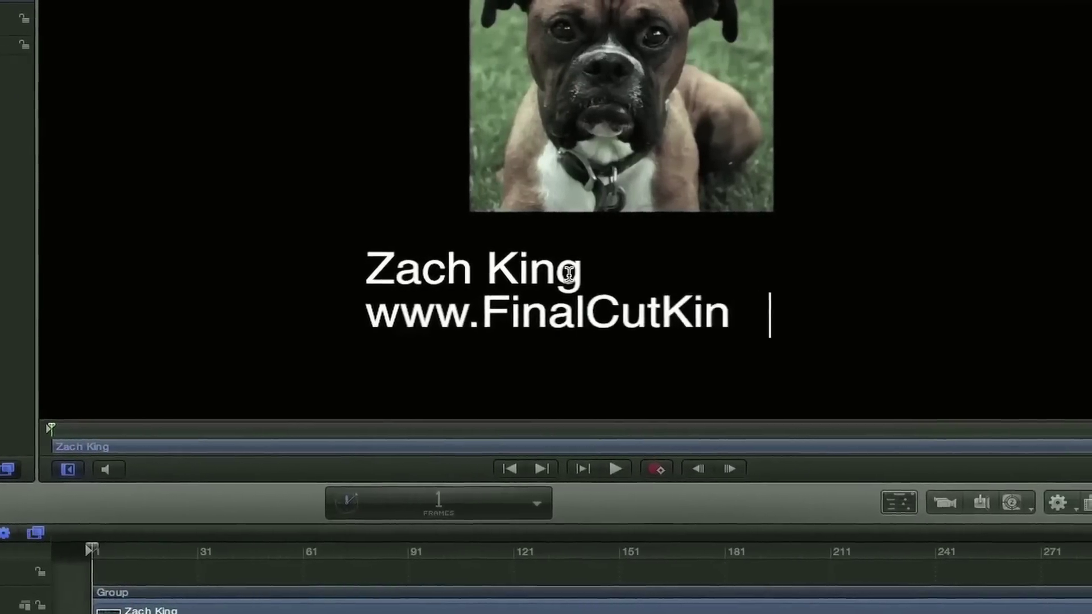
{"action": "type", "text": "g.com"}
{"action": "key", "text": "Escape"}
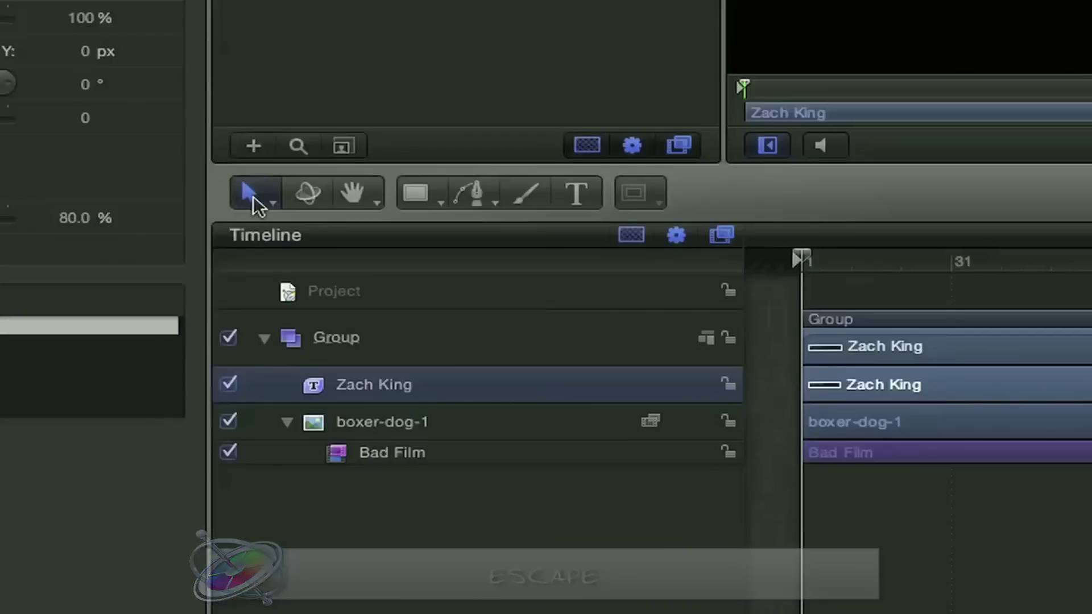
Step: Center-align the title and center it horizontally under the photo
{"action": "left_click", "coordinate": [245, 374]}
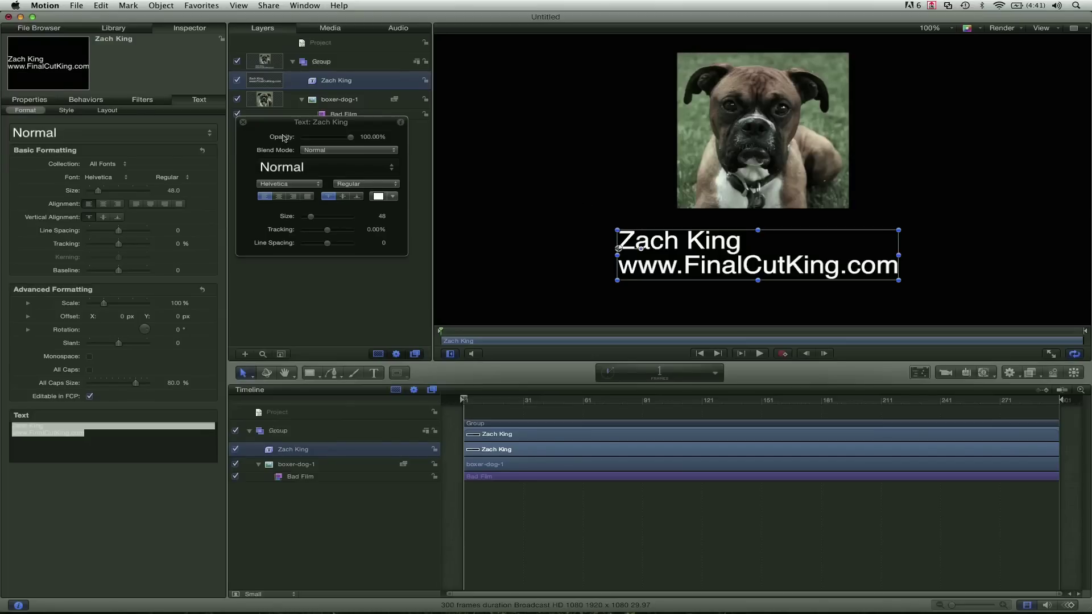
{"action": "left_click_drag", "start_coordinate": [283, 125], "coordinate": [286, 166]}
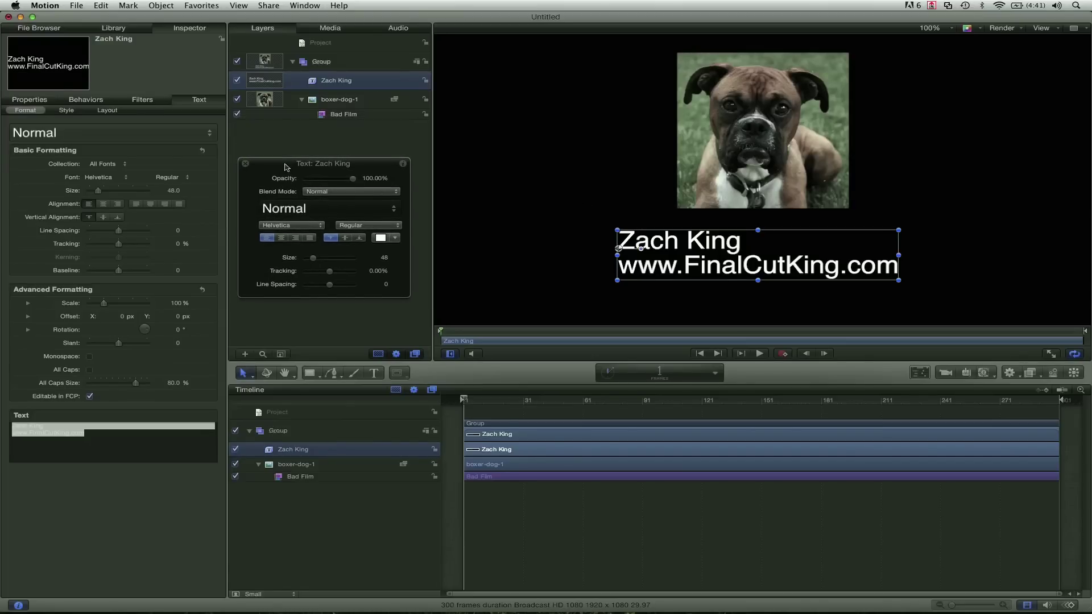
{"action": "left_click", "coordinate": [282, 239]}
{"action": "left_click_drag", "start_coordinate": [624, 263], "coordinate": [760, 250]}
Step: Set the website line in small caps
{"action": "triple_click", "coordinate": [758, 252]}
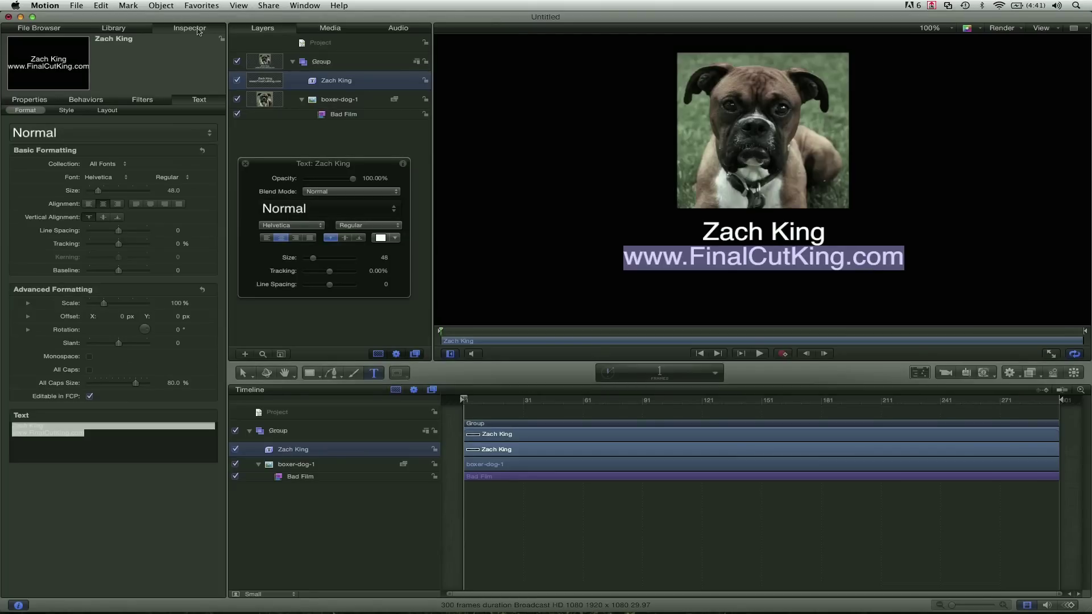
{"action": "left_click", "coordinate": [90, 370]}
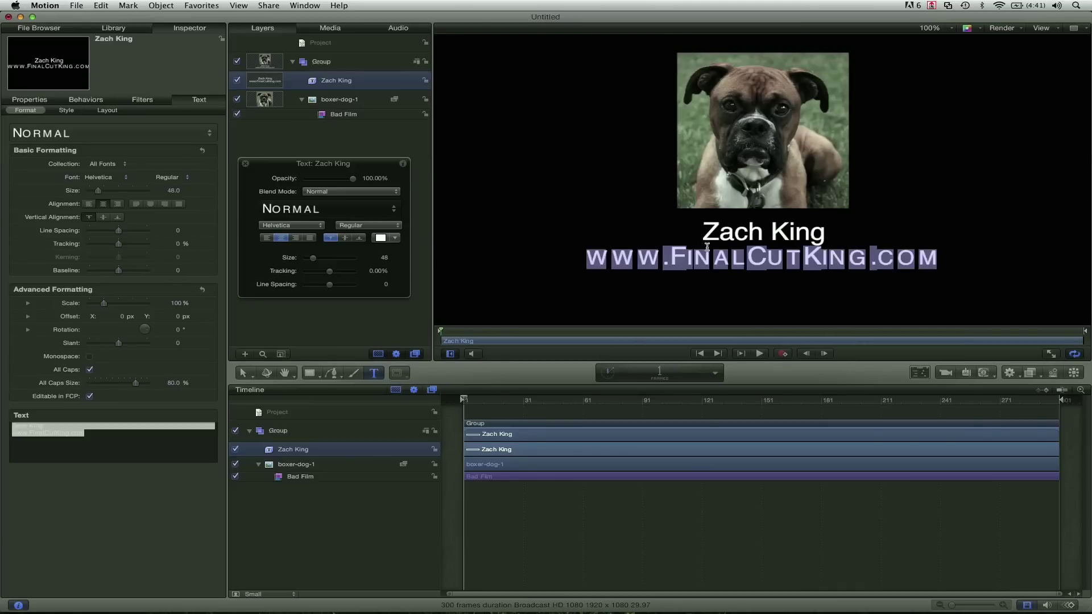
{"action": "left_click", "coordinate": [835, 249]}
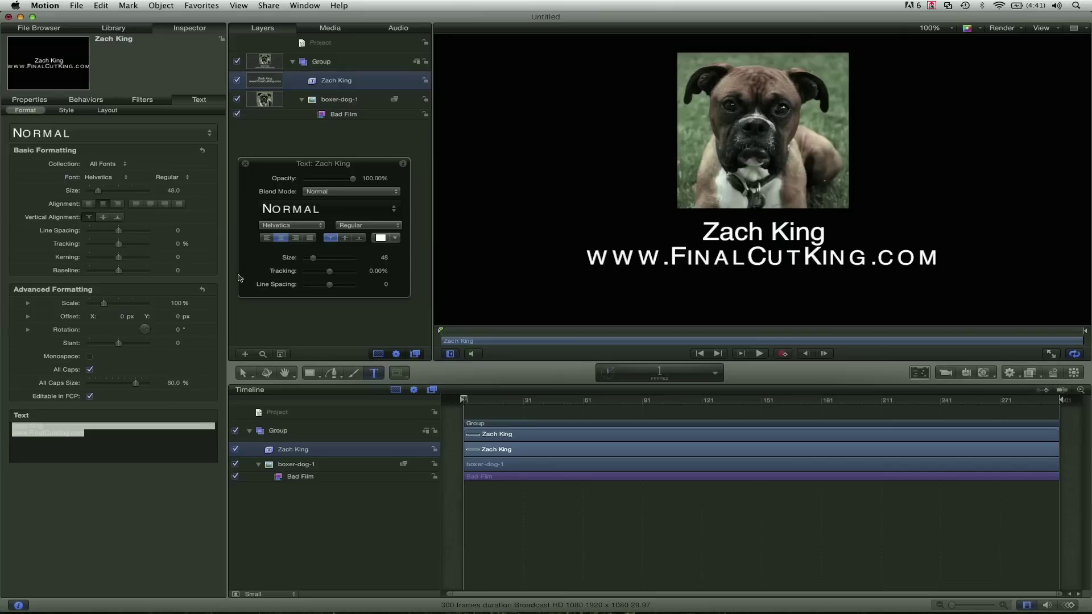
{"action": "left_click_drag", "start_coordinate": [594, 257], "coordinate": [939, 264]}
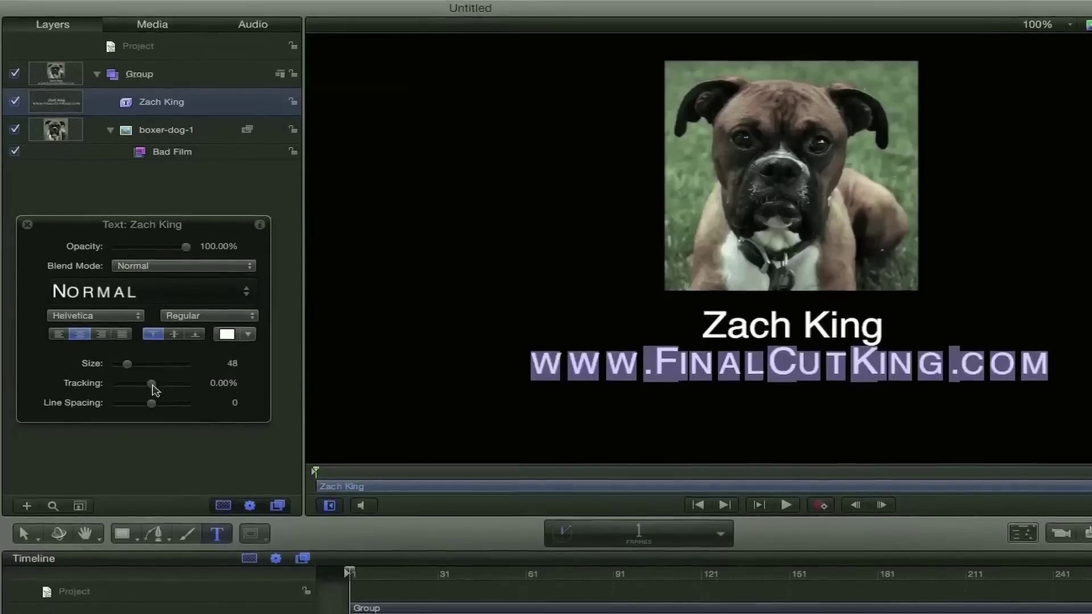
Step: Tighten the website line's tracking, comparing with undo/redo, settling on -10.71%
{"action": "left_click_drag", "start_coordinate": [330, 274], "coordinate": [328, 276]}
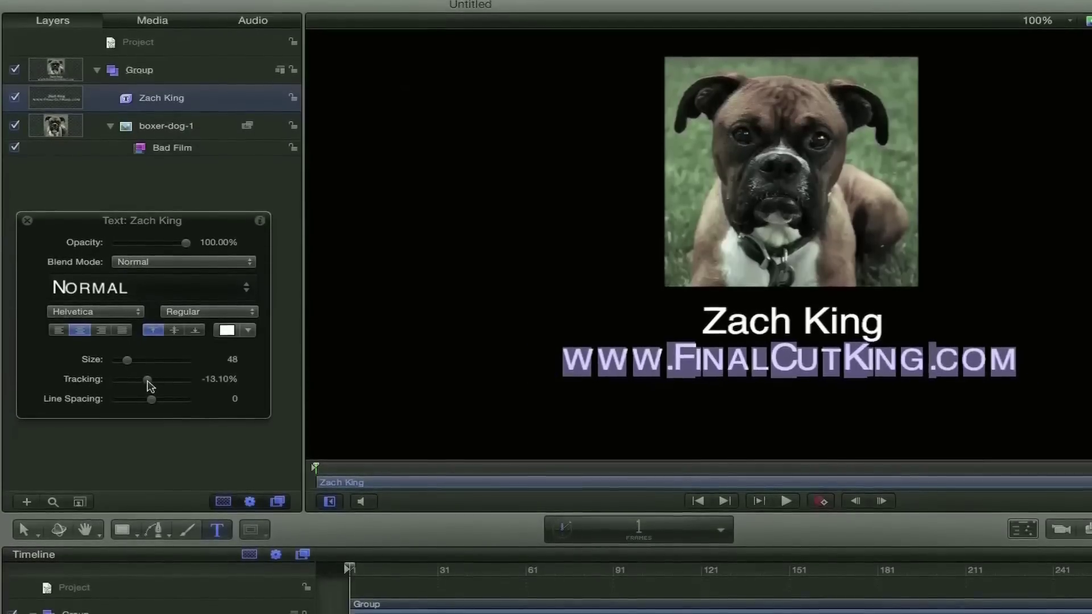
{"action": "left_click", "coordinate": [821, 360]}
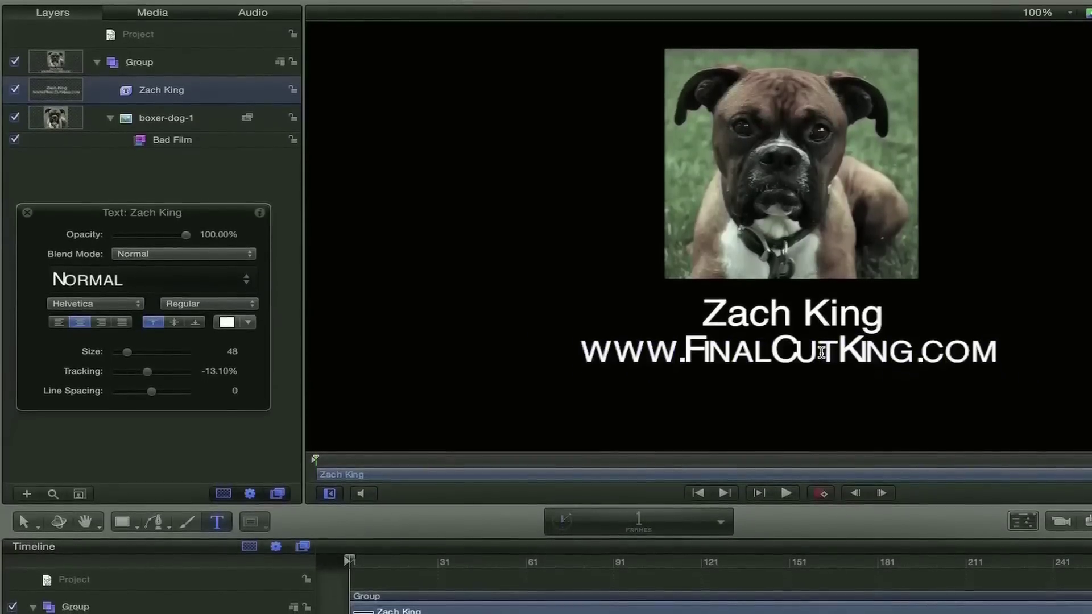
{"action": "key", "text": "super+z"}
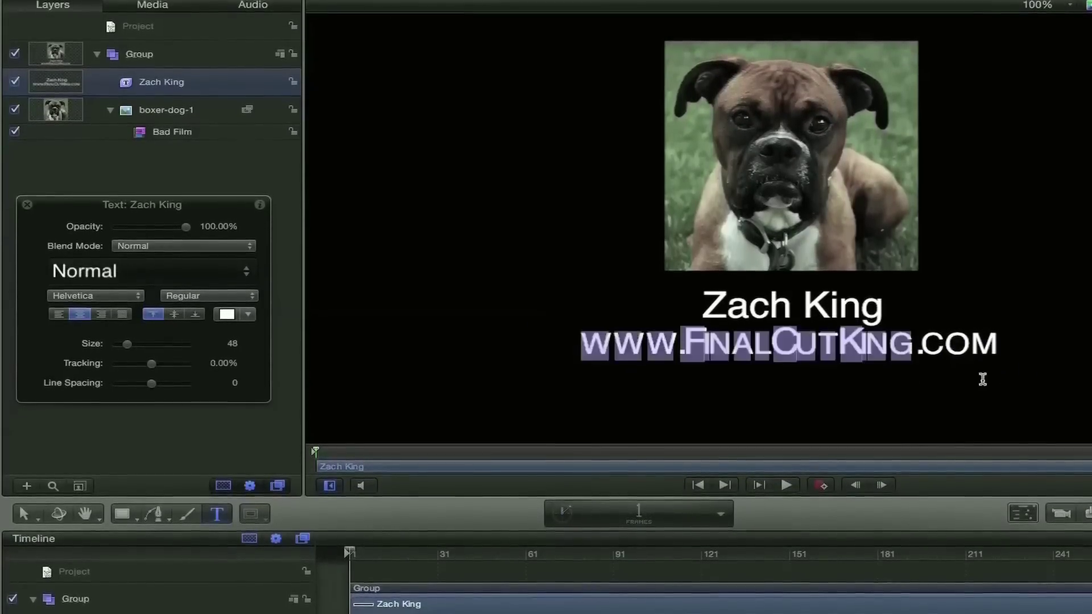
{"action": "key", "text": "super+shift+z"}
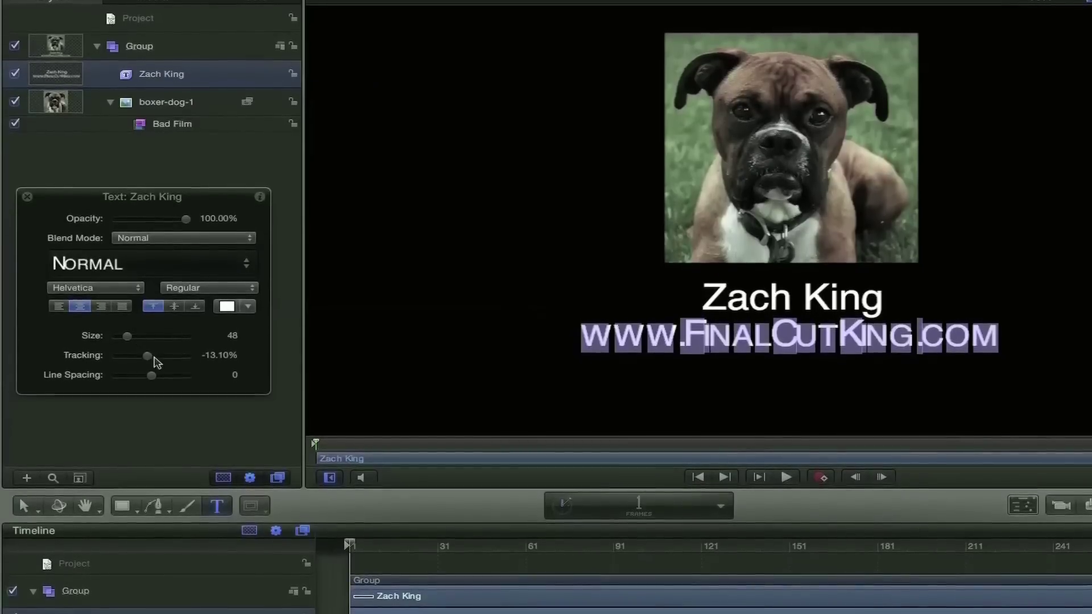
{"action": "left_click_drag", "start_coordinate": [154, 358], "coordinate": [153, 348]}
{"action": "left_click", "coordinate": [799, 328]}
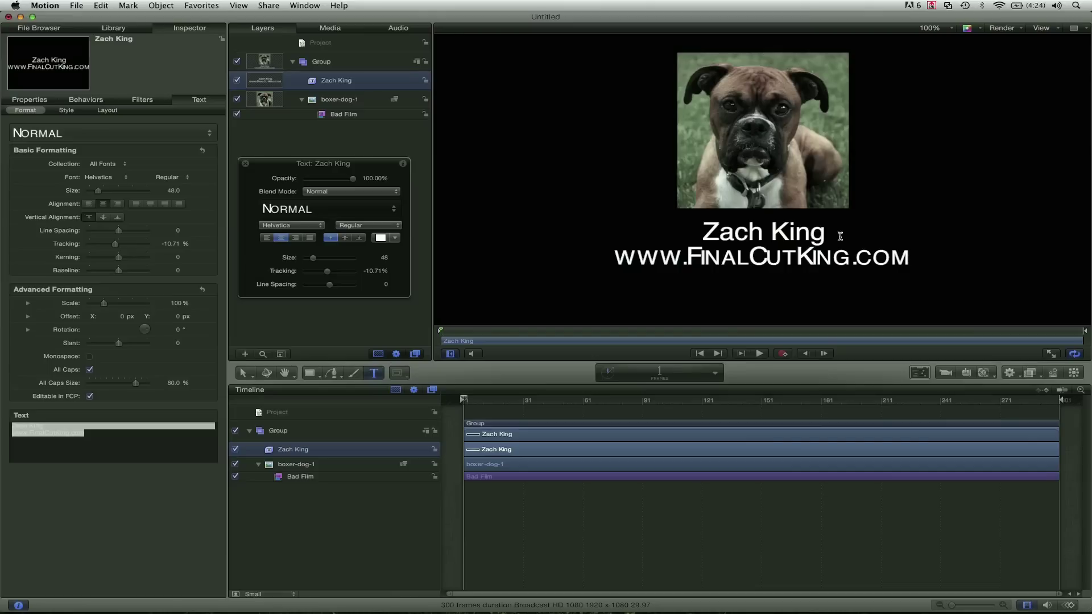
Step: Color the name line with a grey-green sampled from the dog photo, slightly brightened
{"action": "left_click_drag", "start_coordinate": [881, 283], "coordinate": [688, 281]}
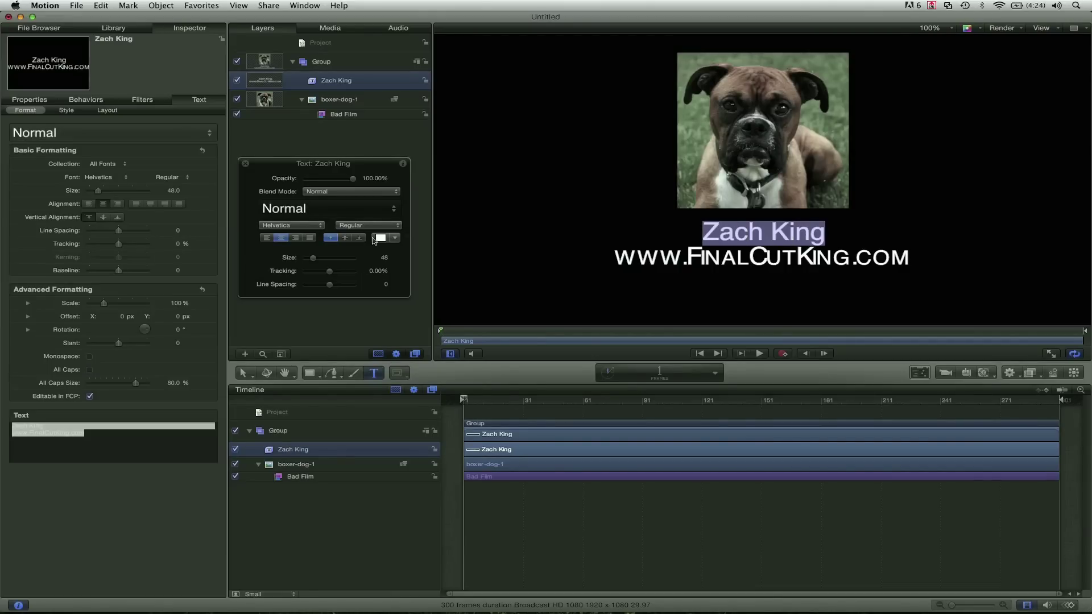
{"action": "left_click", "coordinate": [374, 239]}
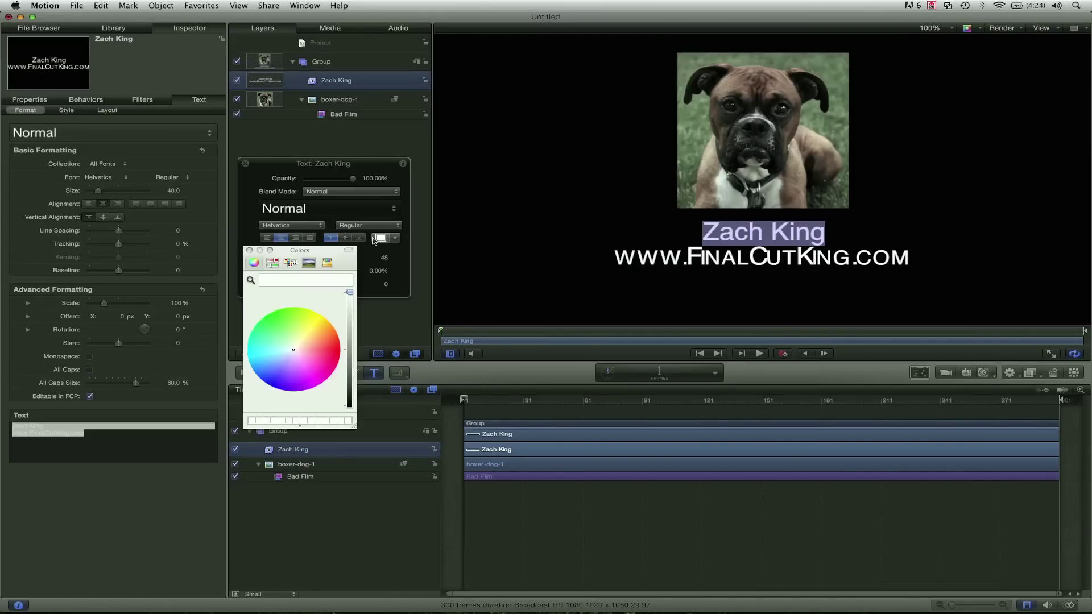
{"action": "left_click", "coordinate": [252, 282]}
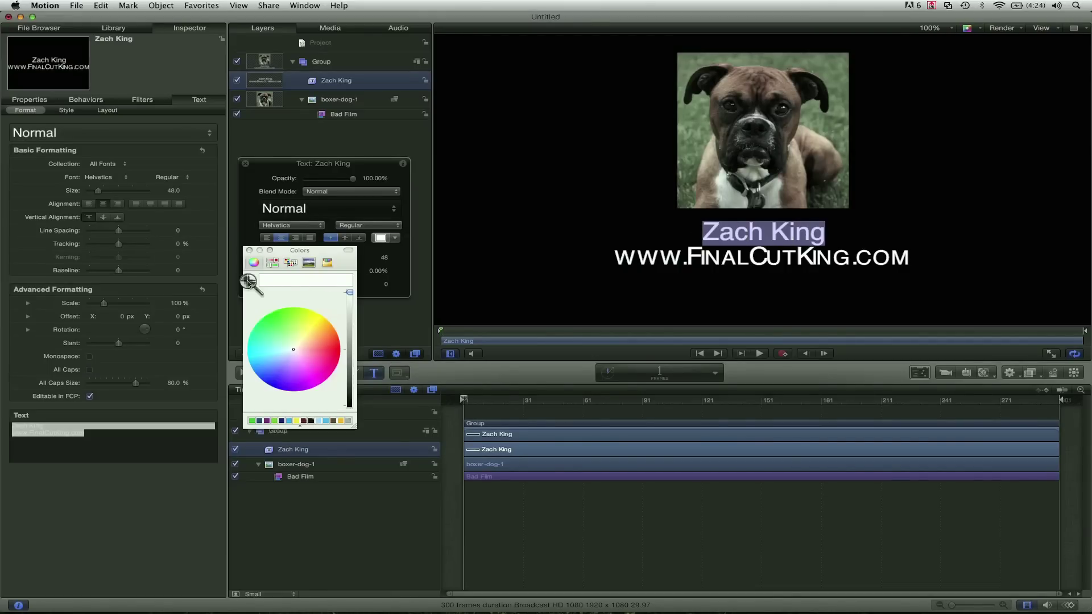
{"action": "left_click", "coordinate": [687, 67]}
{"action": "left_click", "coordinate": [728, 231]}
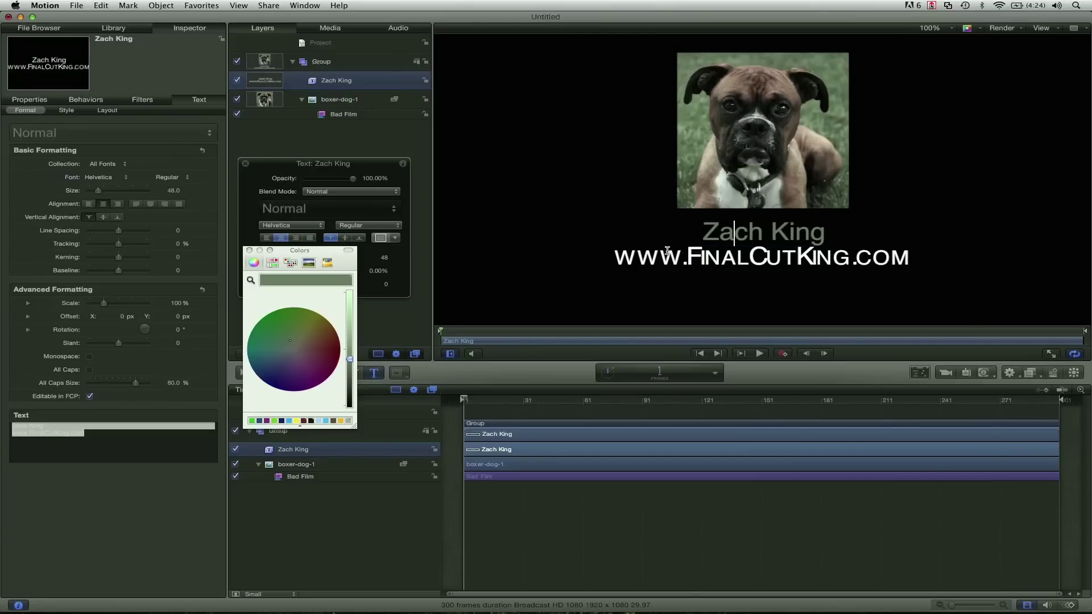
{"action": "left_click_drag", "start_coordinate": [349, 359], "coordinate": [349, 347]}
{"action": "left_click", "coordinate": [249, 250]}
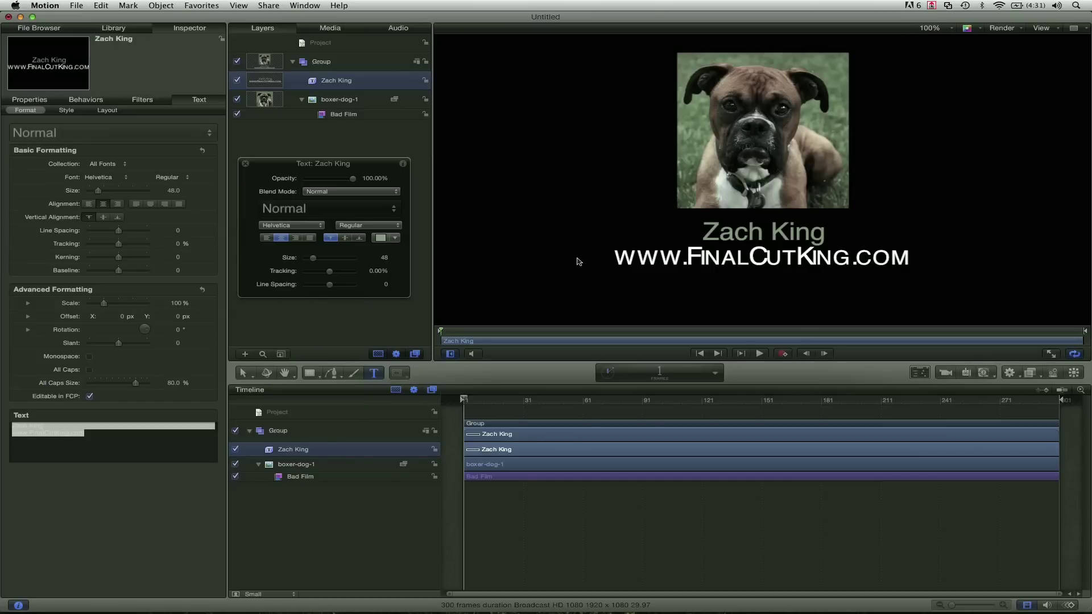
{"action": "key", "text": "Escape"}
{"action": "left_click", "coordinate": [649, 298]}
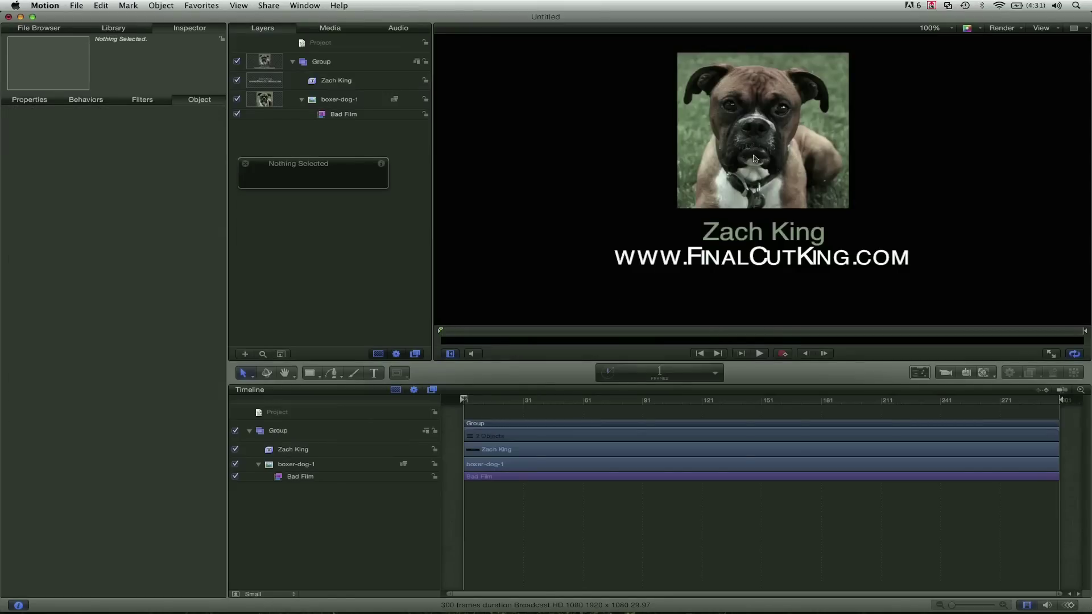
{"action": "left_click", "coordinate": [752, 238]}
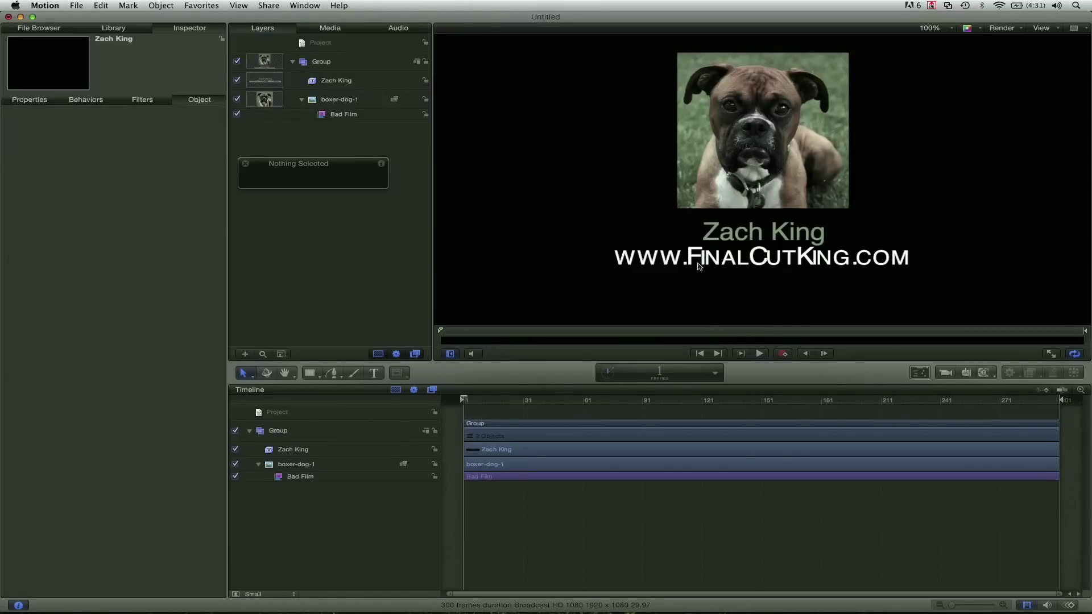
Step: Find Blur In under Library > Behaviors > Text Sequence > Text-Basic and select the title
{"action": "left_click", "coordinate": [109, 27]}
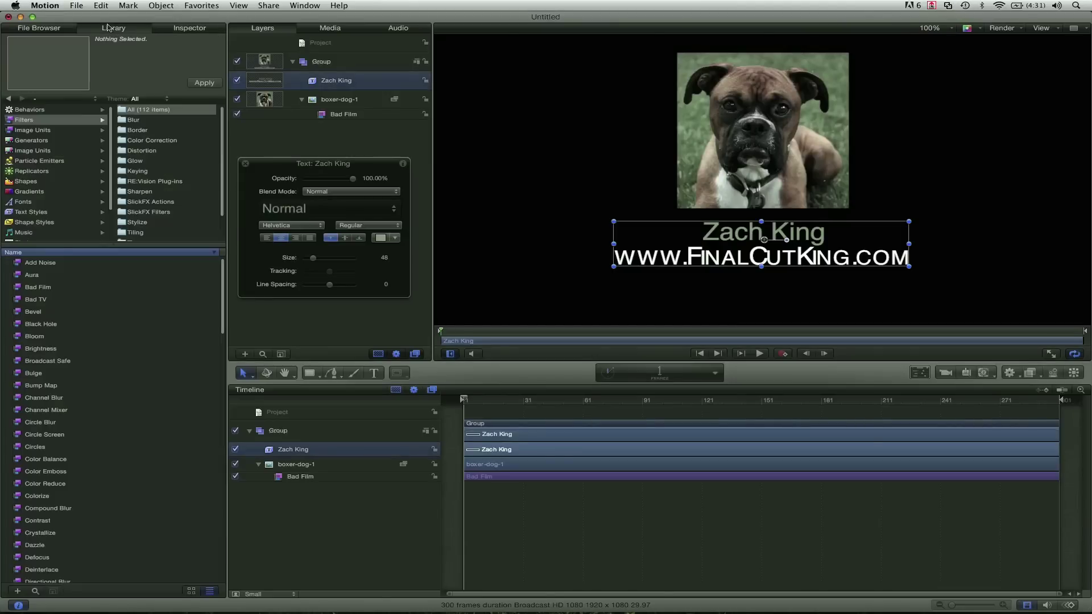
{"action": "left_click", "coordinate": [29, 110]}
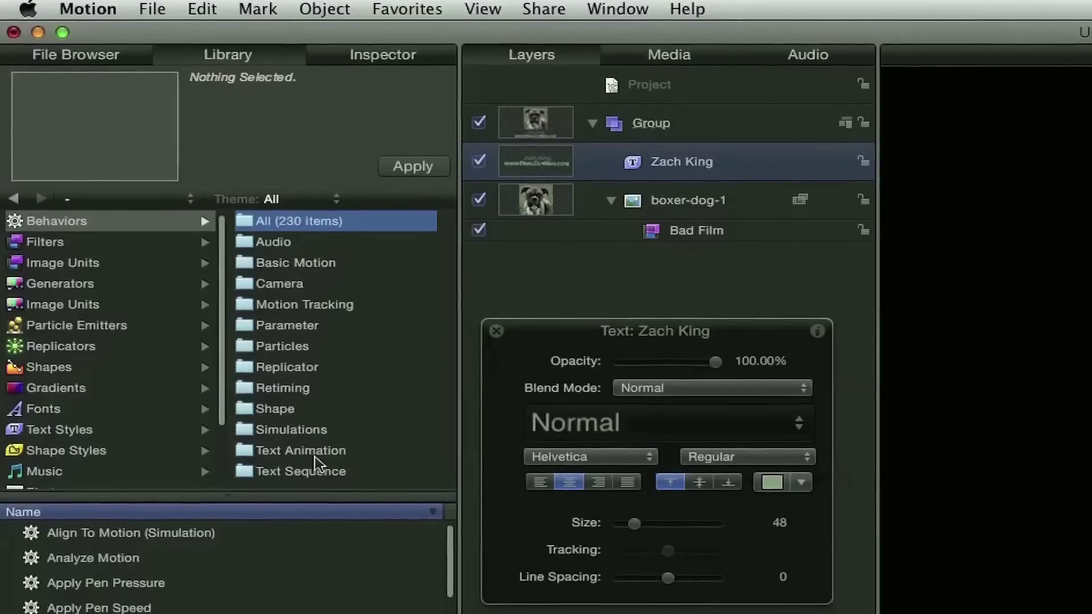
{"action": "left_click", "coordinate": [145, 233]}
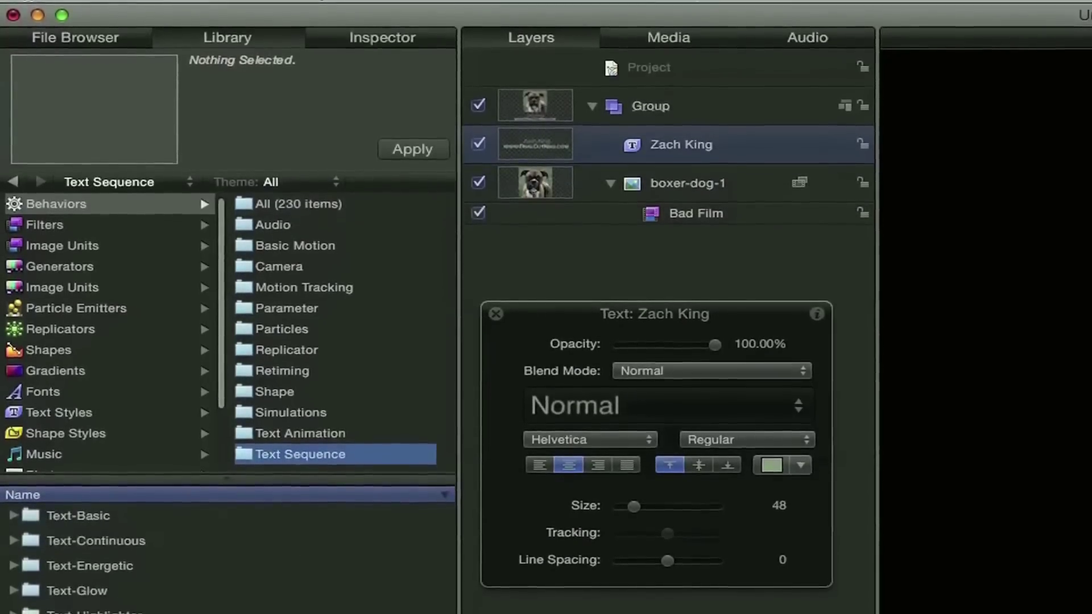
{"action": "double_click", "coordinate": [87, 515]}
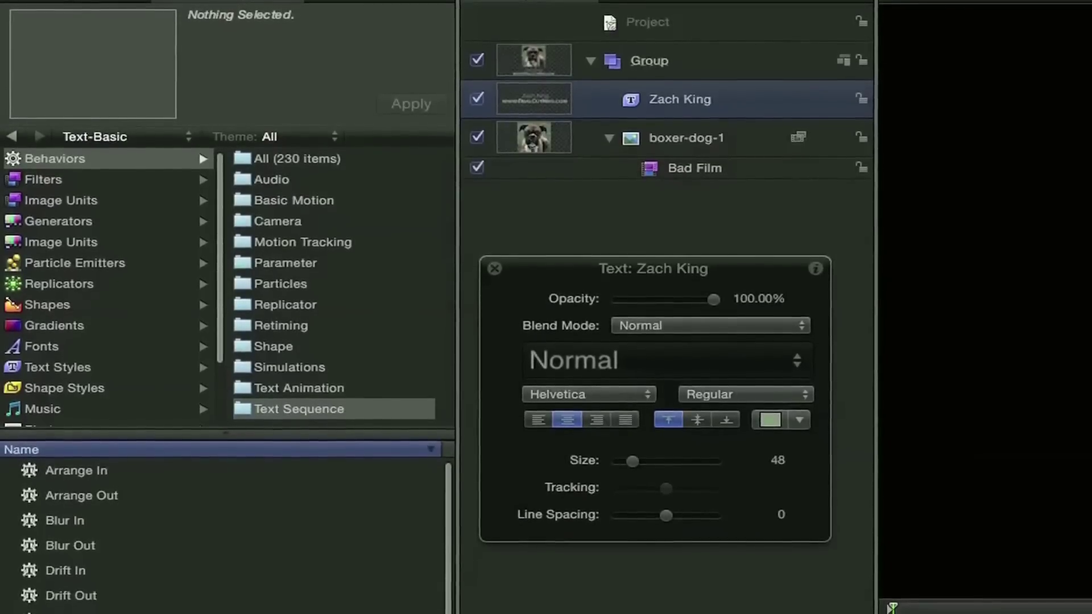
{"action": "left_click", "coordinate": [62, 509]}
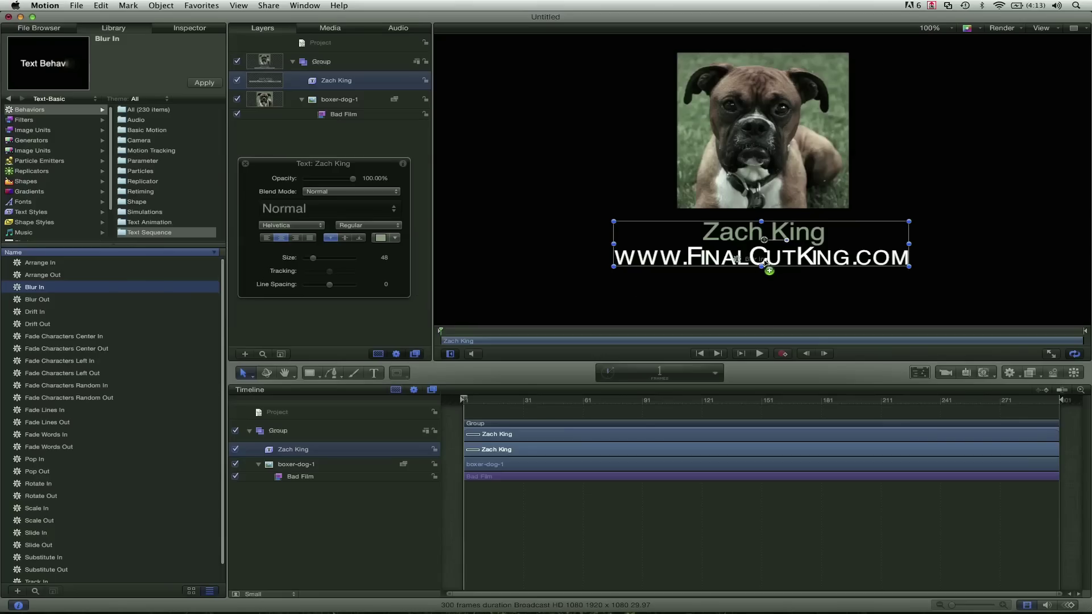
{"action": "left_click", "coordinate": [767, 260]}
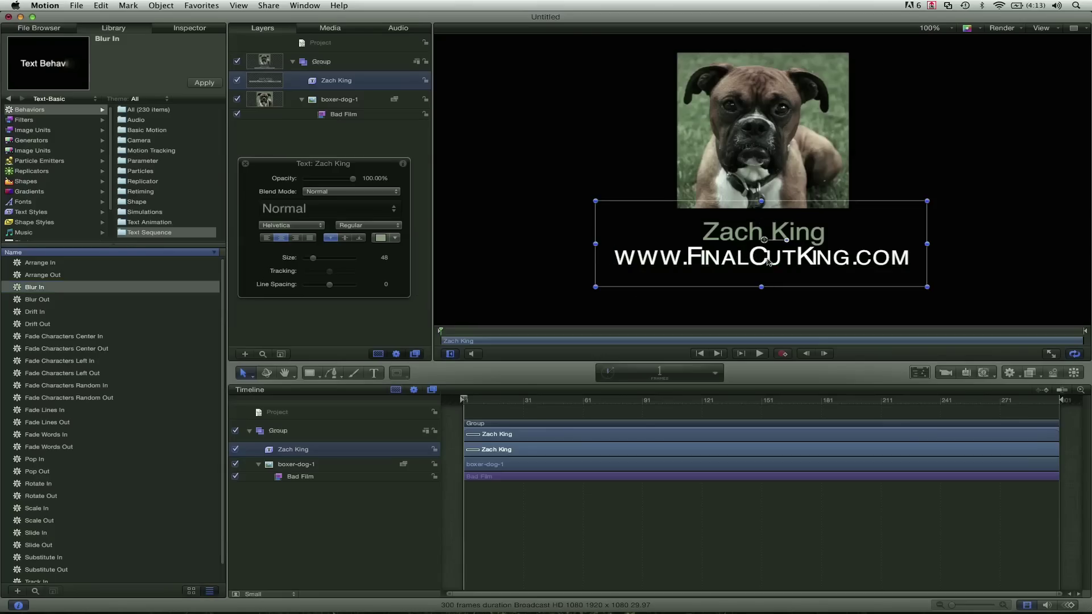
Step: Apply Blur In to the title text and set its out point at frame 21
{"action": "left_click_drag", "start_coordinate": [767, 260], "coordinate": [767, 261]}
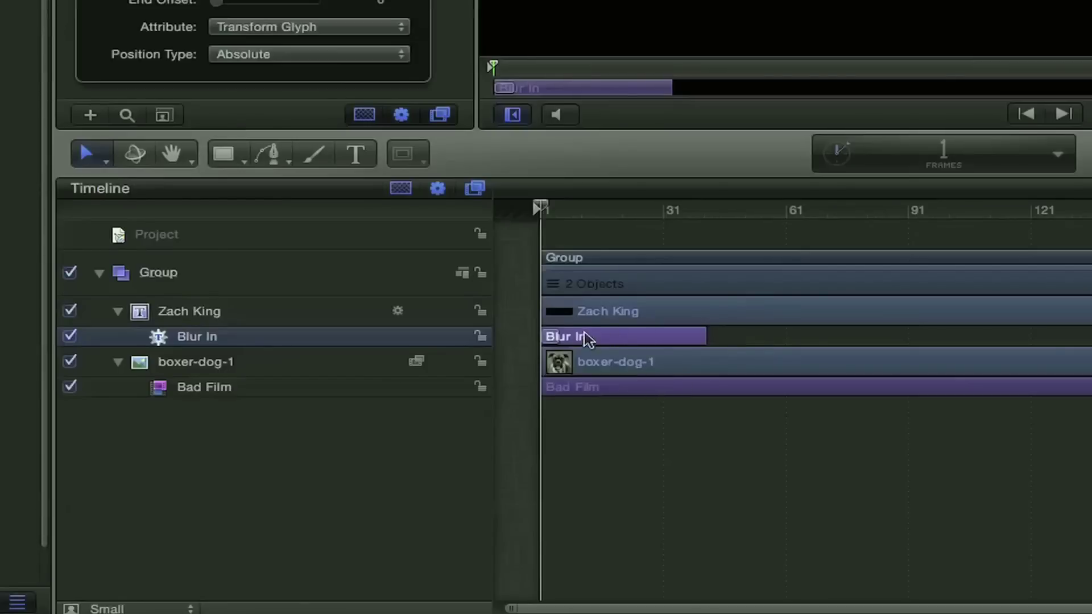
{"action": "left_click_drag", "start_coordinate": [712, 219], "coordinate": [707, 218]}
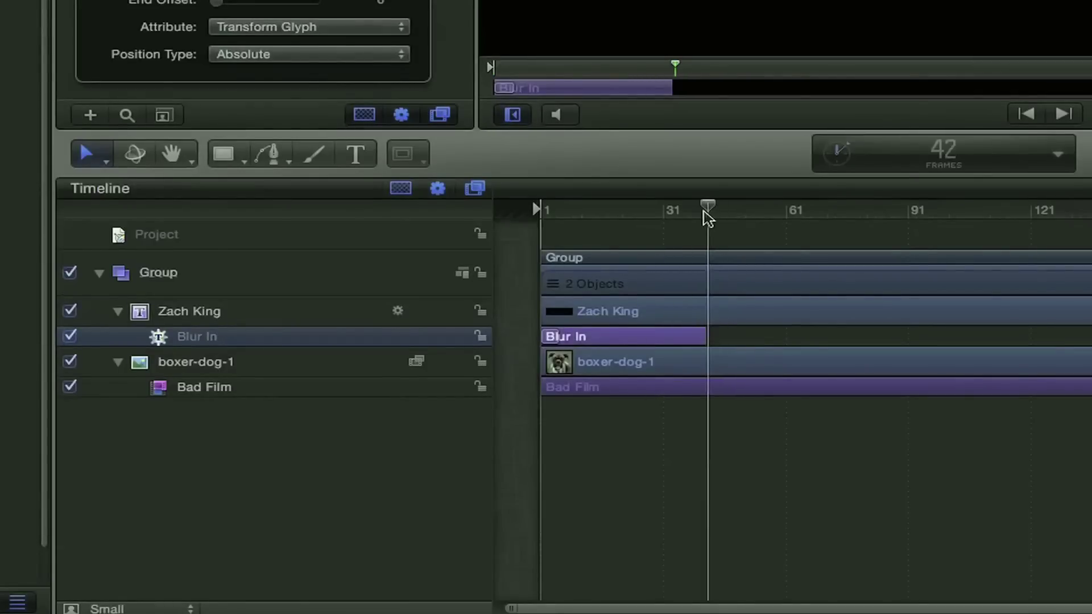
{"action": "left_click_drag", "start_coordinate": [704, 336], "coordinate": [641, 337]}
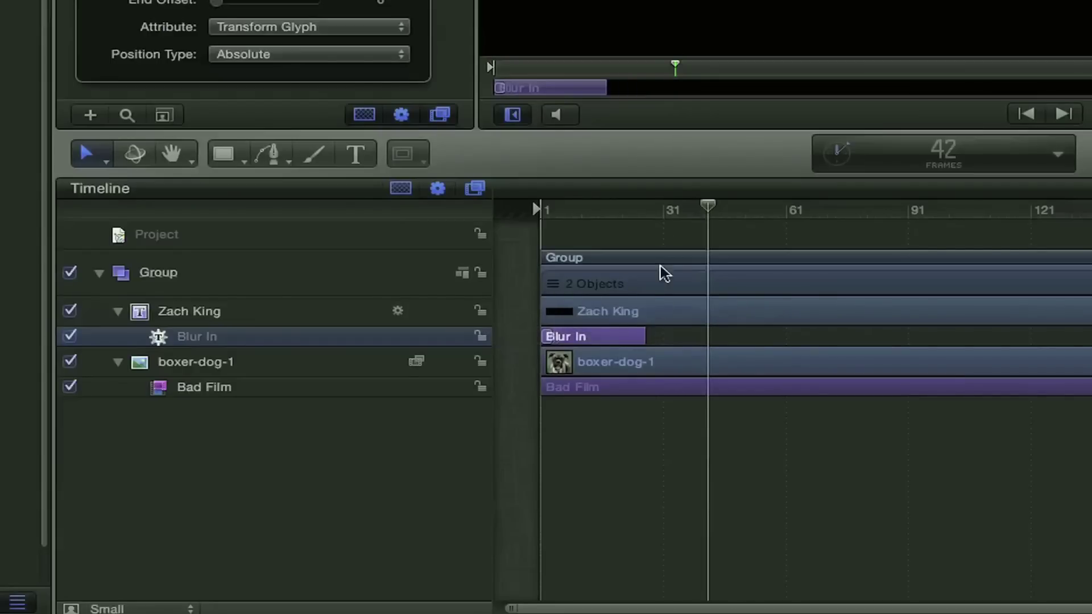
{"action": "left_click", "coordinate": [622, 212]}
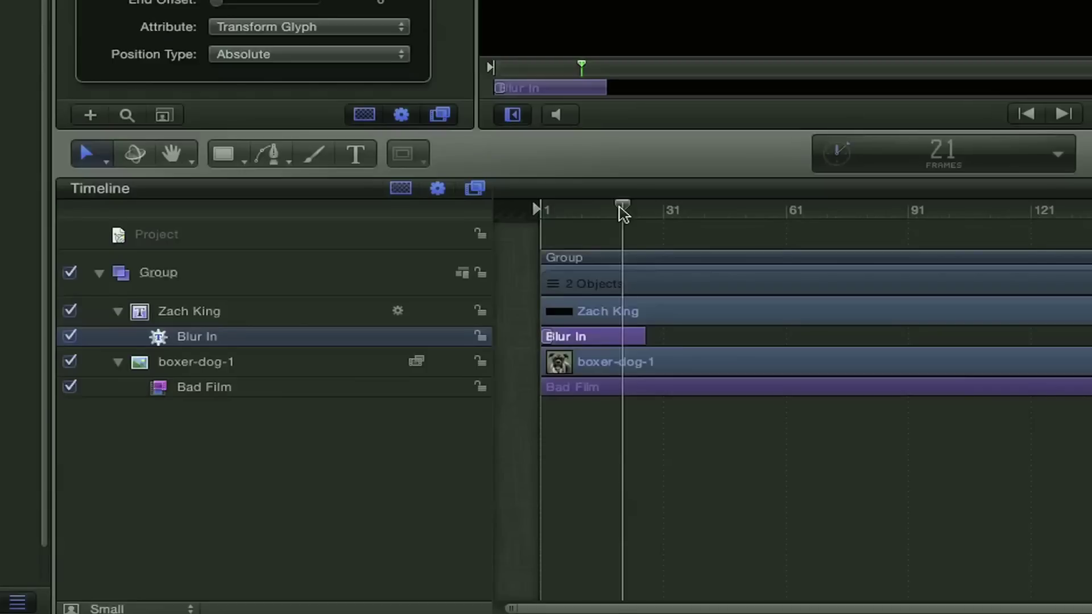
{"action": "key", "text": "o"}
Step: Play the blur-in animation back from the start
{"action": "left_click_drag", "start_coordinate": [622, 212], "coordinate": [541, 210]}
{"action": "key", "text": "space"}
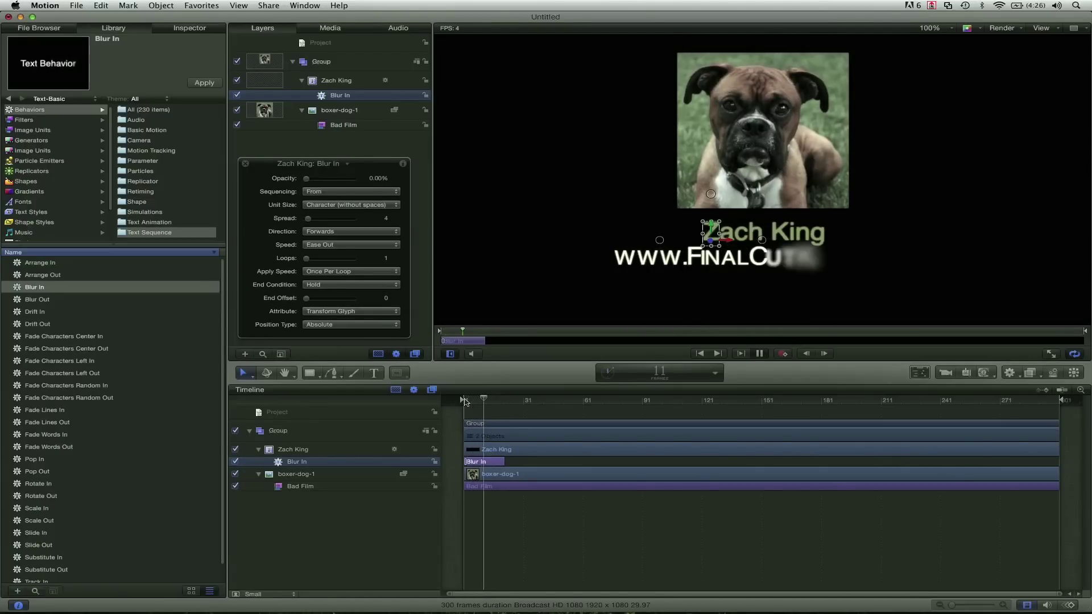
{"action": "key", "text": "space"}
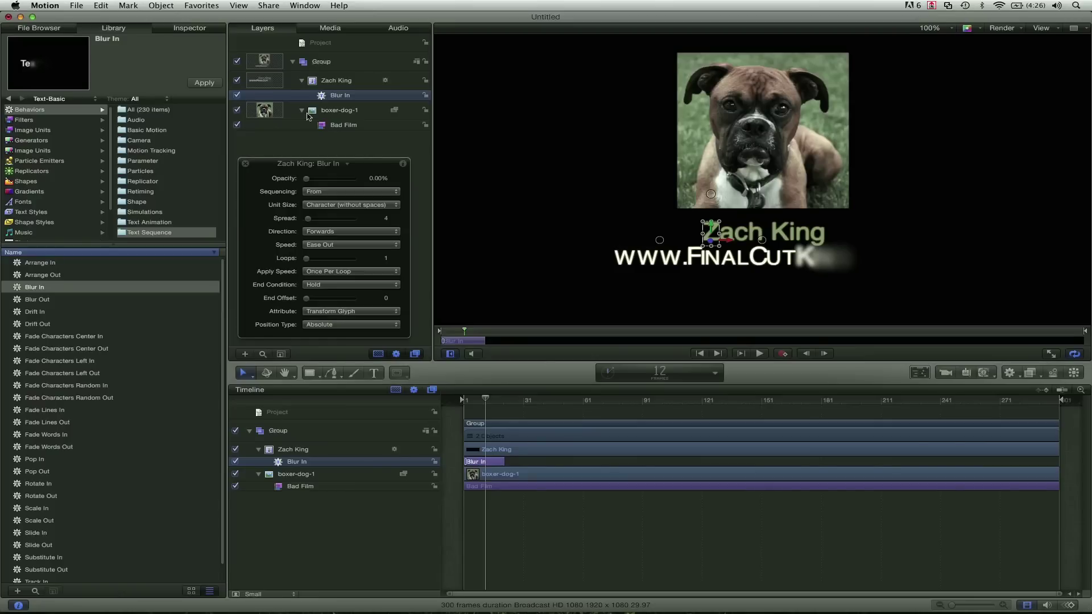
{"action": "left_click", "coordinate": [343, 112]}
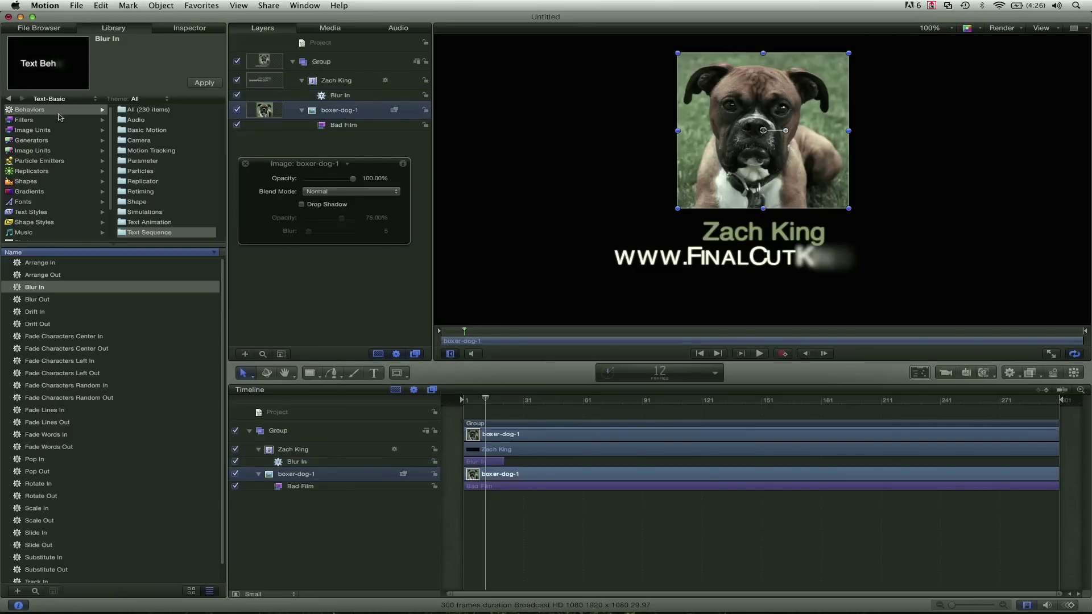
Step: Add the Simple Border filter from Filters > Border to the dog photo
{"action": "left_click", "coordinate": [40, 121]}
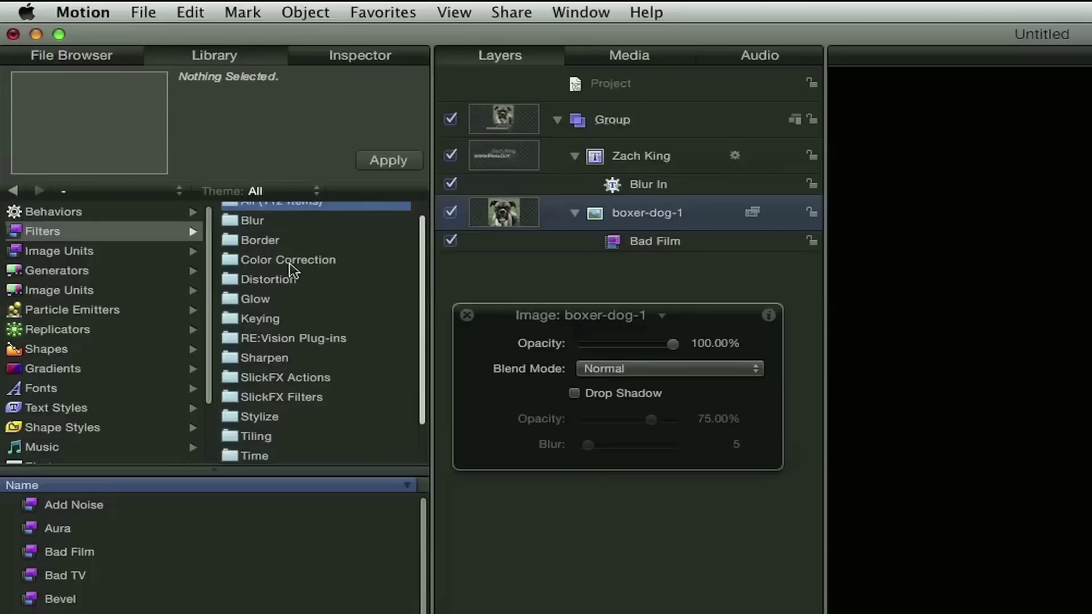
{"action": "left_click", "coordinate": [150, 139]}
{"action": "left_click", "coordinate": [283, 252]}
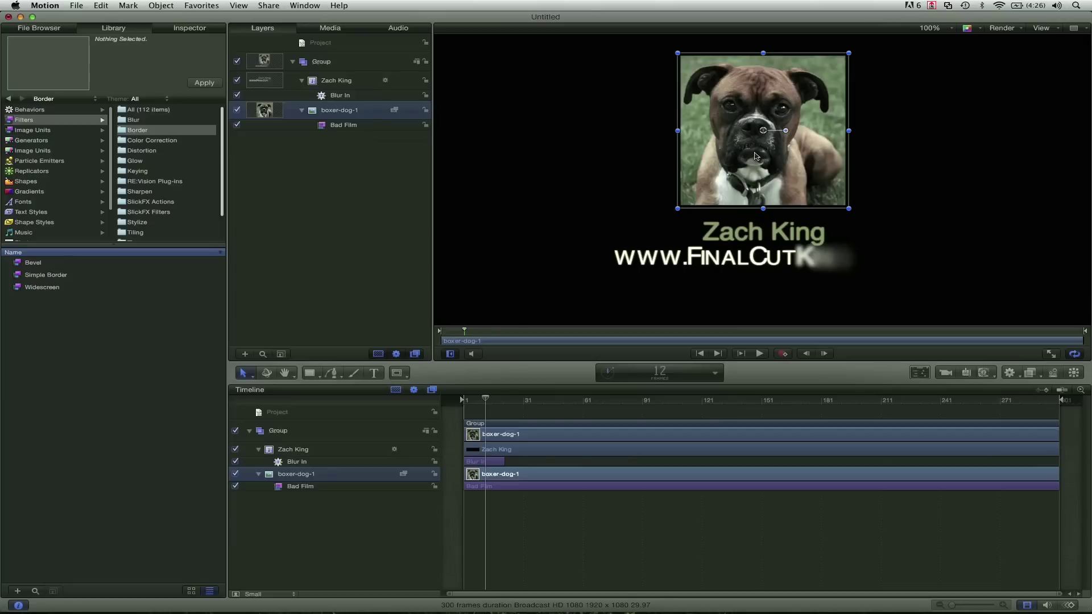
{"action": "left_click_drag", "start_coordinate": [85, 528], "coordinate": [643, 212]}
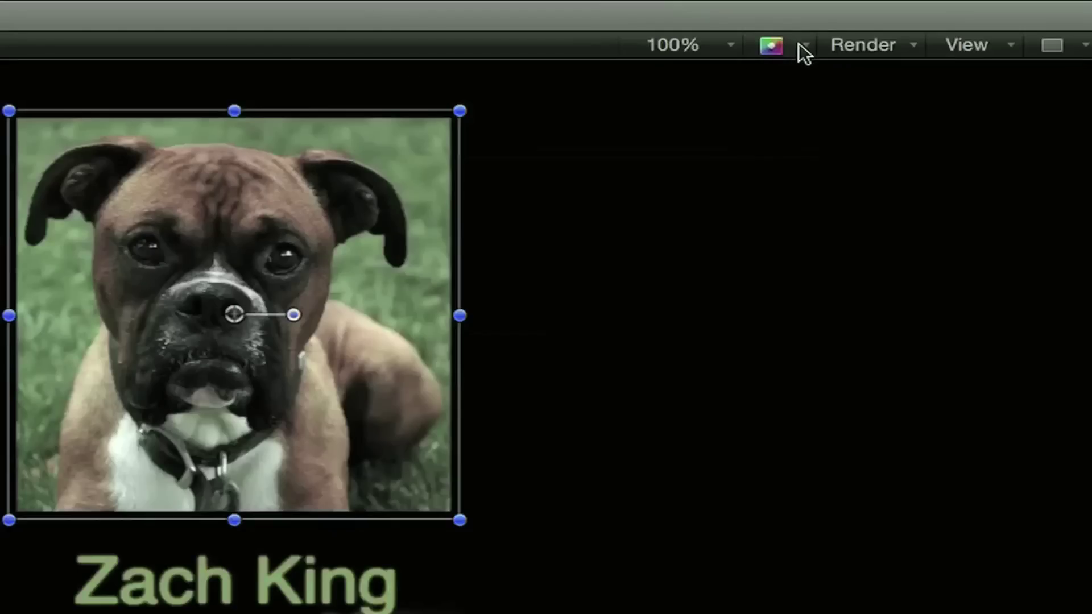
Step: Show the canvas background as transparent and select the boxer-dog-1 layer
{"action": "left_click", "coordinate": [979, 29]}
{"action": "left_click", "coordinate": [803, 111]}
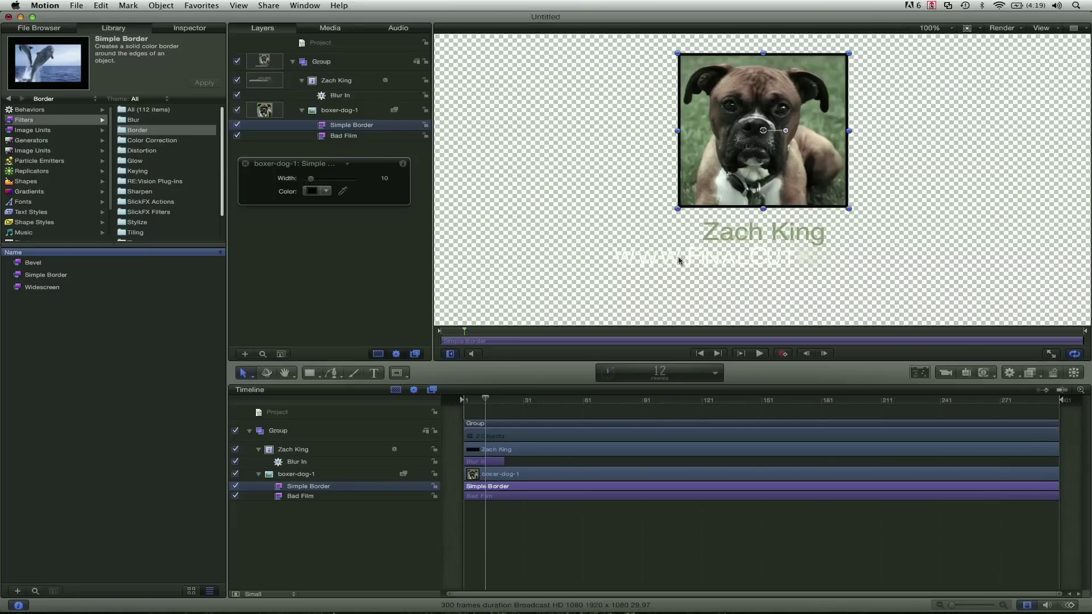
{"action": "left_click", "coordinate": [533, 170]}
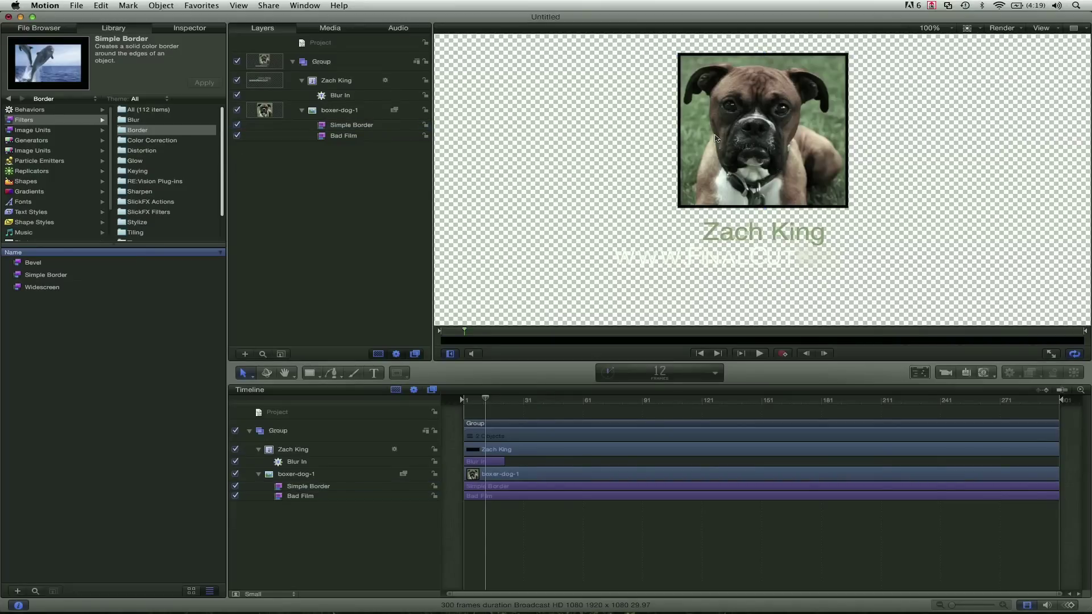
{"action": "left_click", "coordinate": [716, 138]}
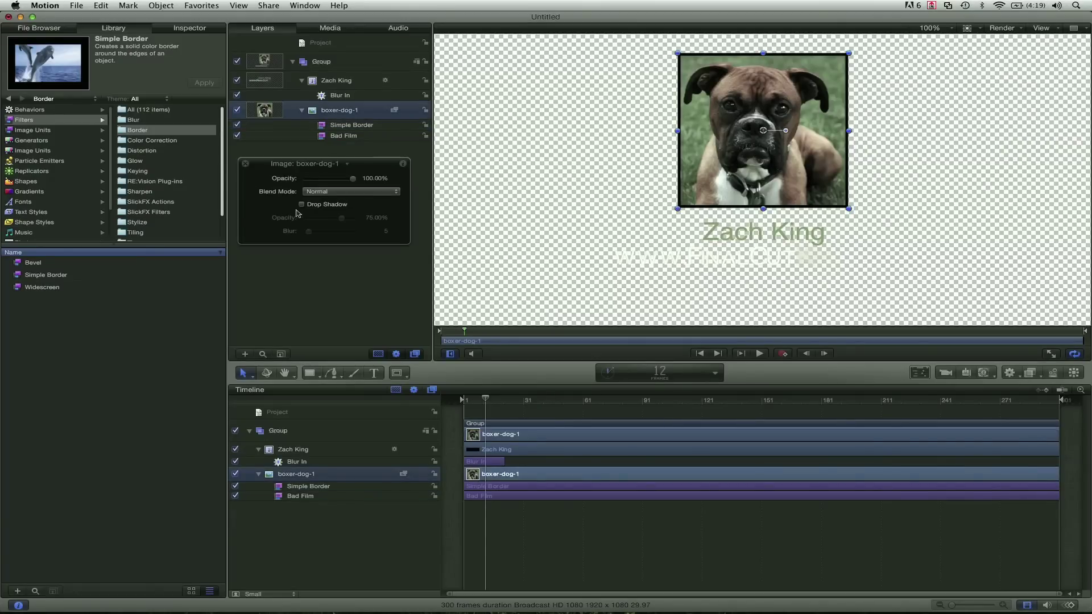
Step: Make the Simple Border white with width 15, and show the canvas background as black
{"action": "left_click", "coordinate": [187, 30]}
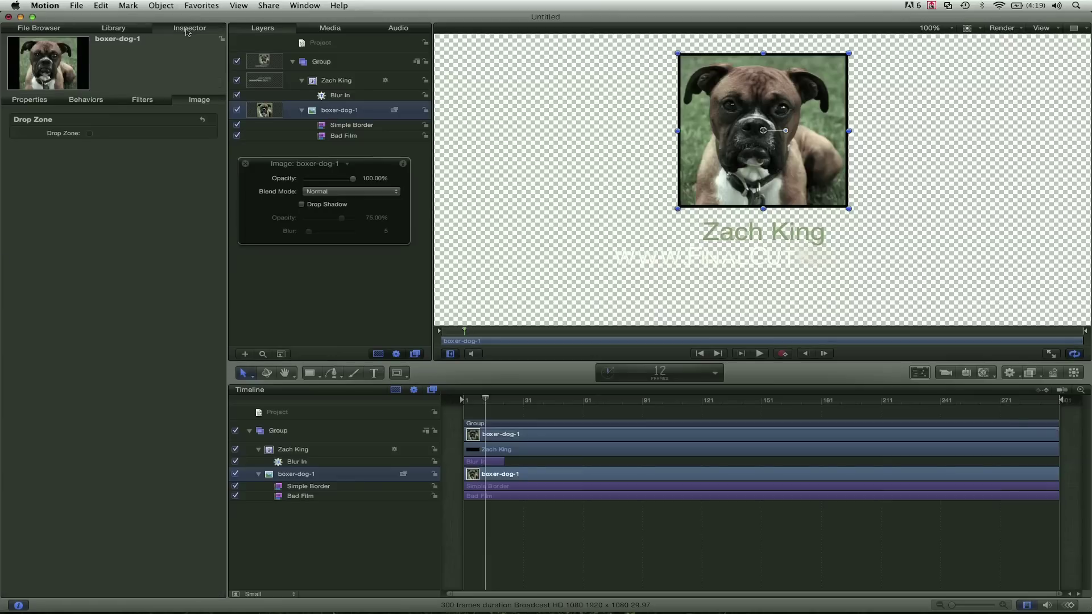
{"action": "left_click", "coordinate": [348, 127]}
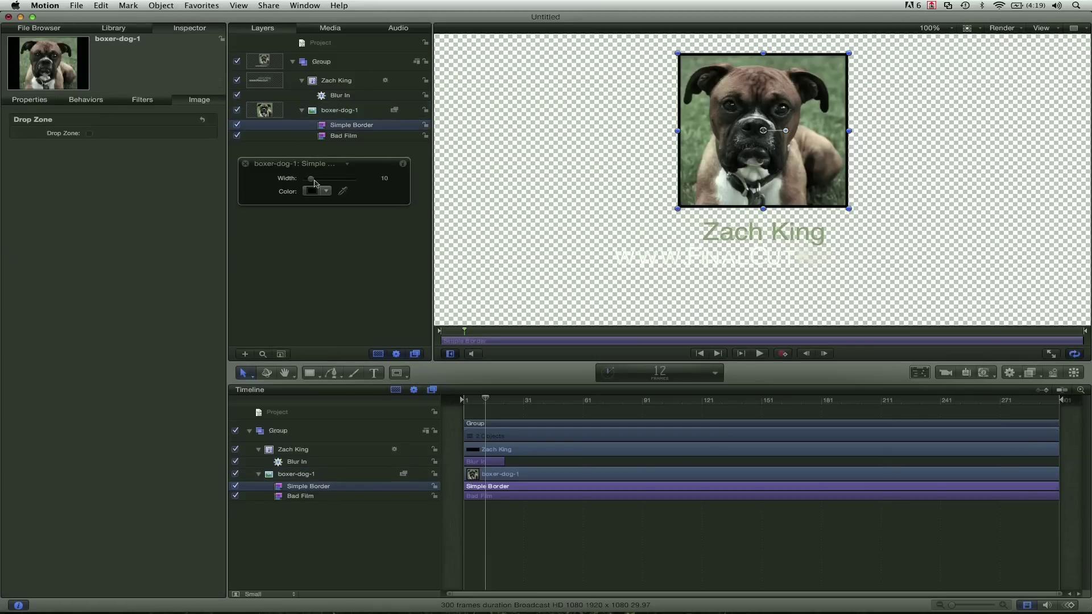
{"action": "left_click_drag", "start_coordinate": [312, 181], "coordinate": [314, 181]}
{"action": "left_click", "coordinate": [312, 191]}
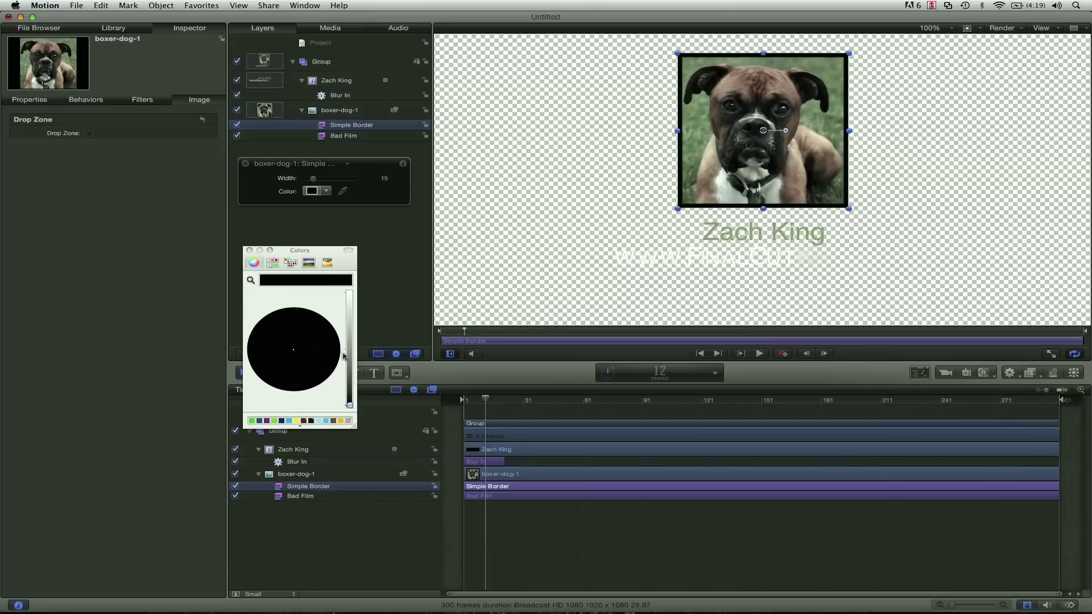
{"action": "left_click_drag", "start_coordinate": [347, 356], "coordinate": [354, 295]}
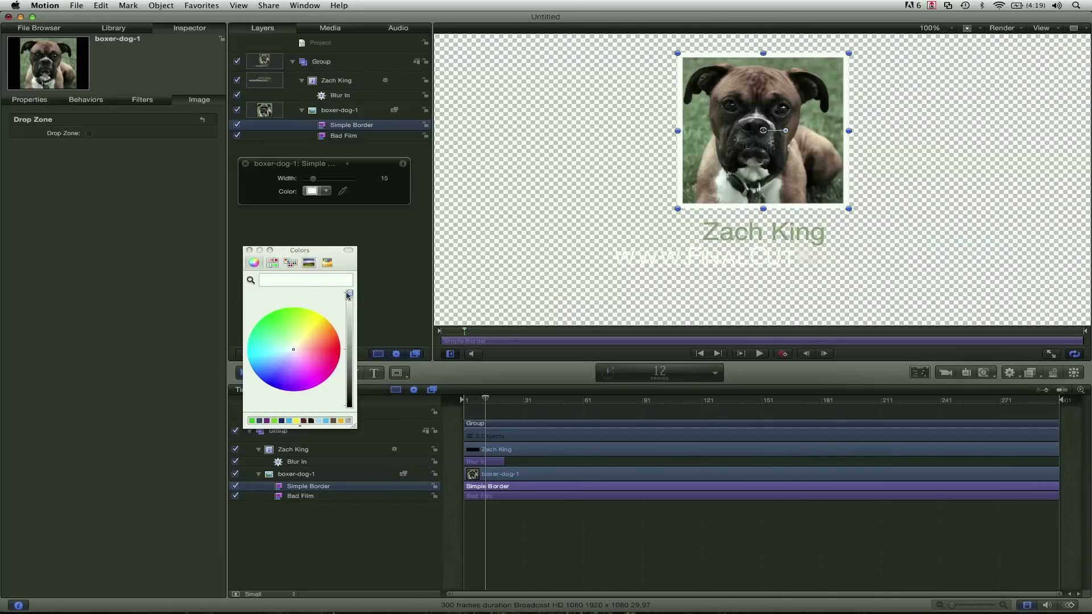
{"action": "left_click", "coordinate": [249, 251]}
{"action": "left_click", "coordinate": [977, 28]}
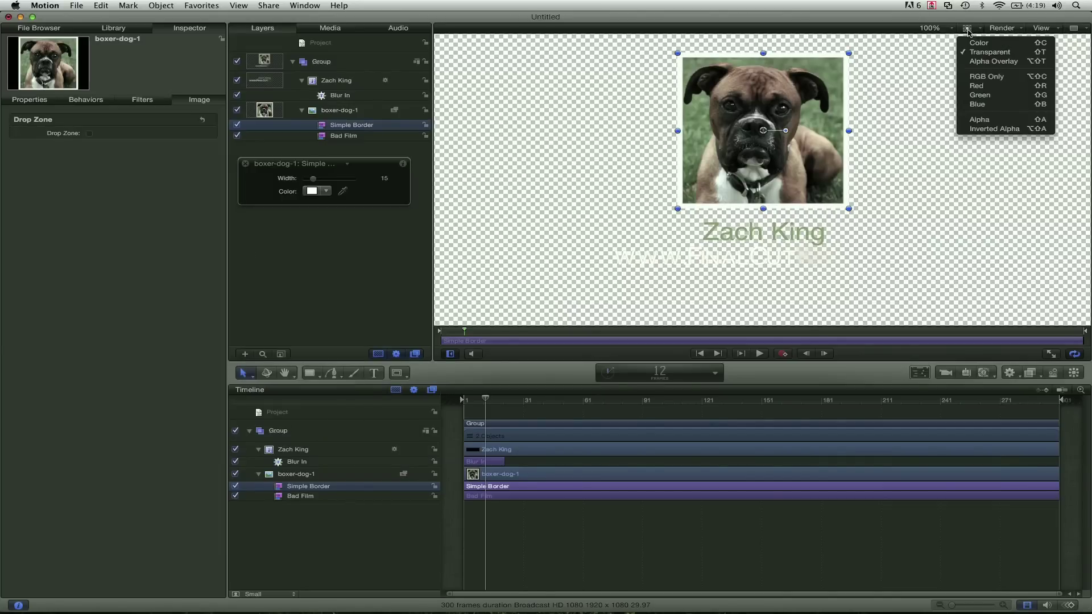
{"action": "left_click", "coordinate": [974, 43]}
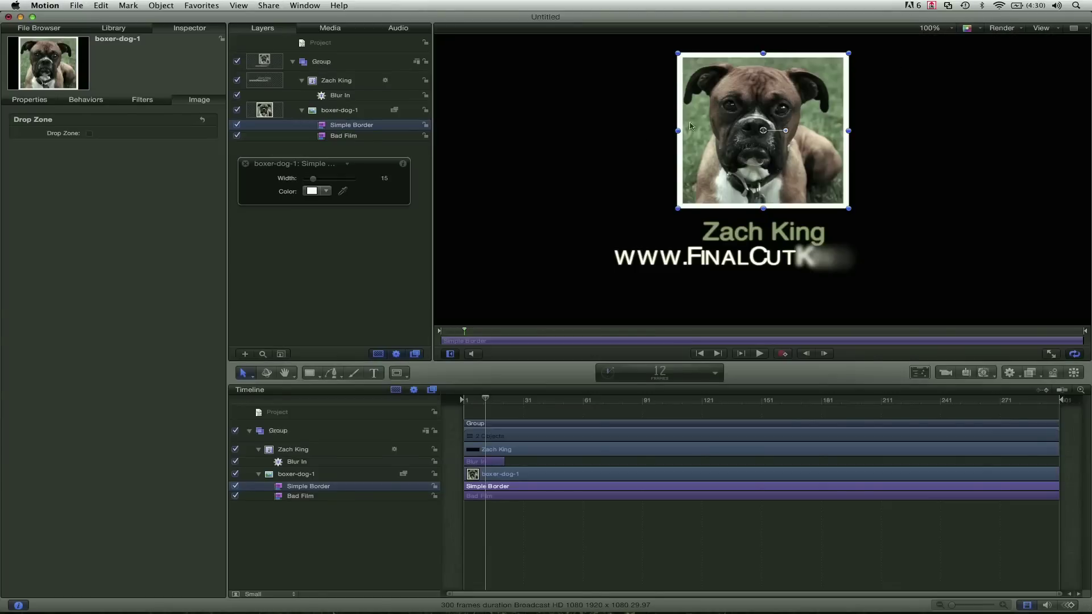
Step: Change the project Background from Transparent to Solid in Project Properties so the black renders
{"action": "right_click", "coordinate": [479, 194]}
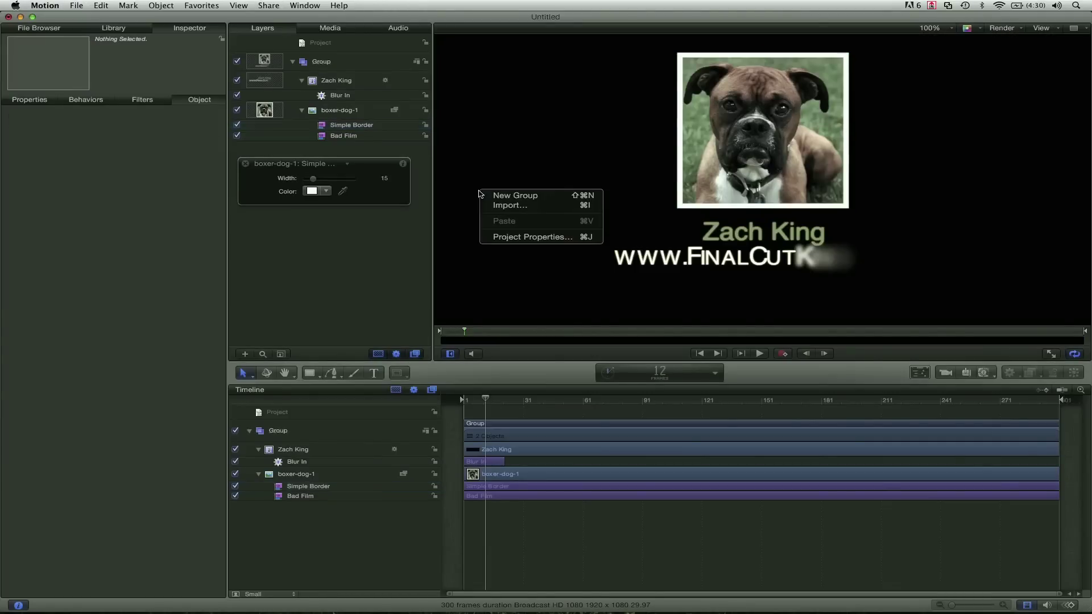
{"action": "left_click", "coordinate": [524, 237]}
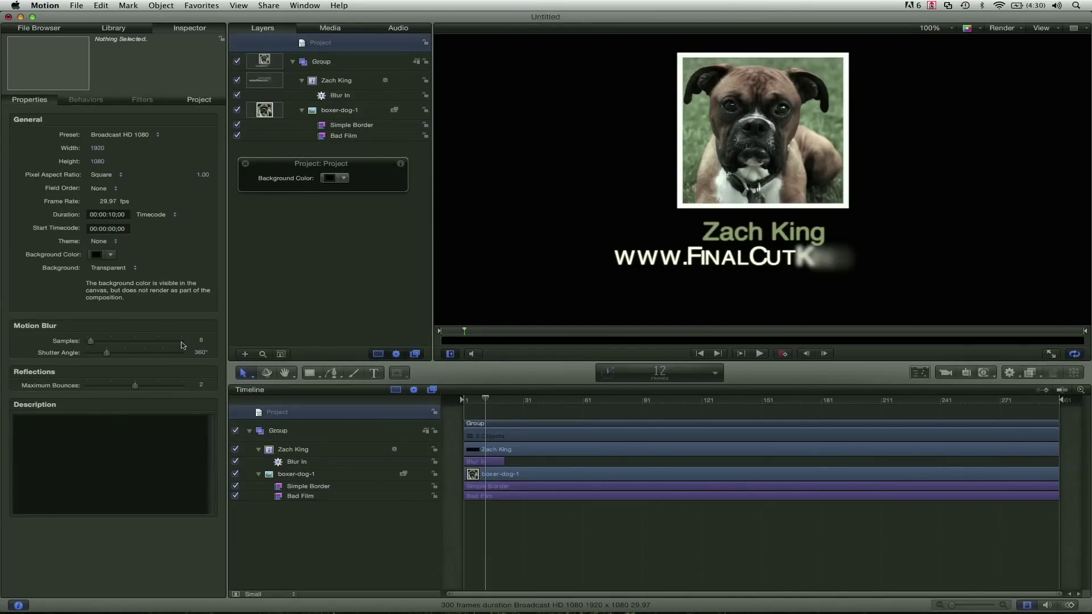
{"action": "left_click", "coordinate": [128, 268]}
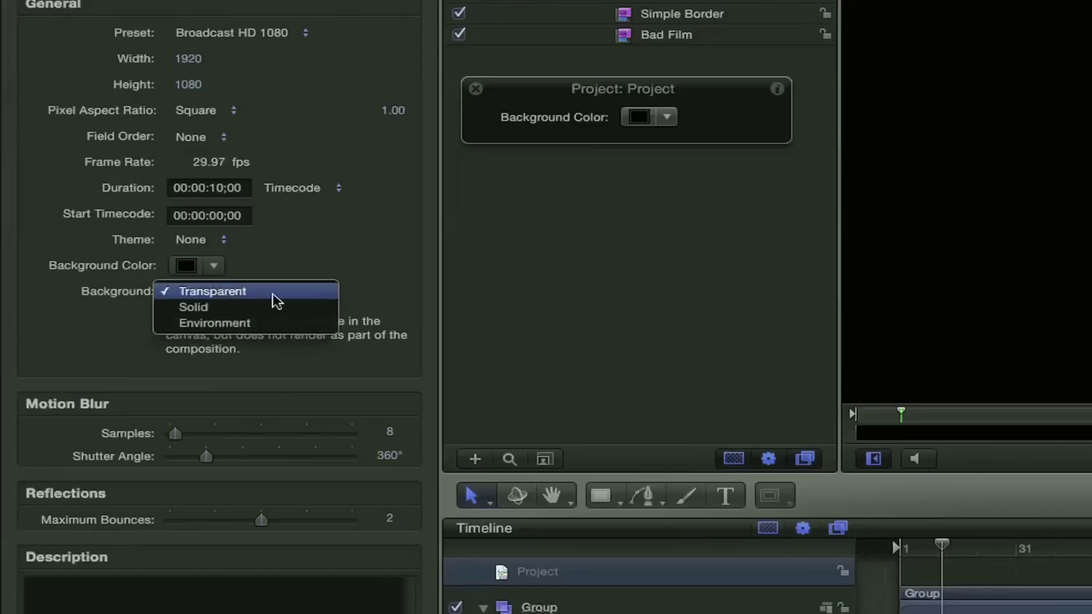
{"action": "left_click", "coordinate": [282, 306]}
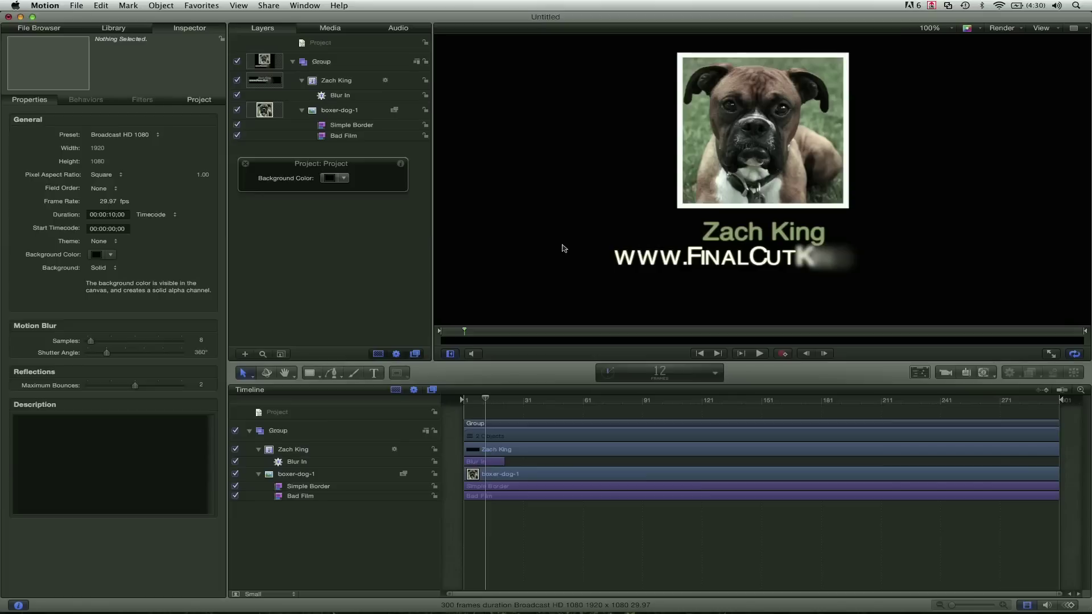
{"action": "left_click", "coordinate": [1090, 252]}
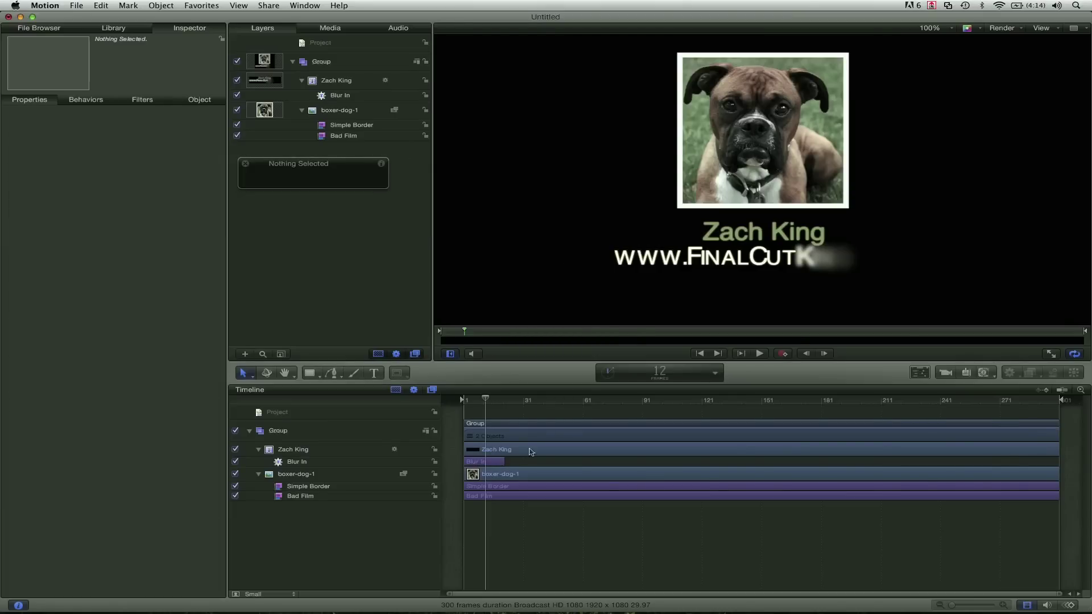
Step: Return to frame 2 and add a camera, switching the existing groups to 3D
{"action": "left_click_drag", "start_coordinate": [485, 400], "coordinate": [465, 400]}
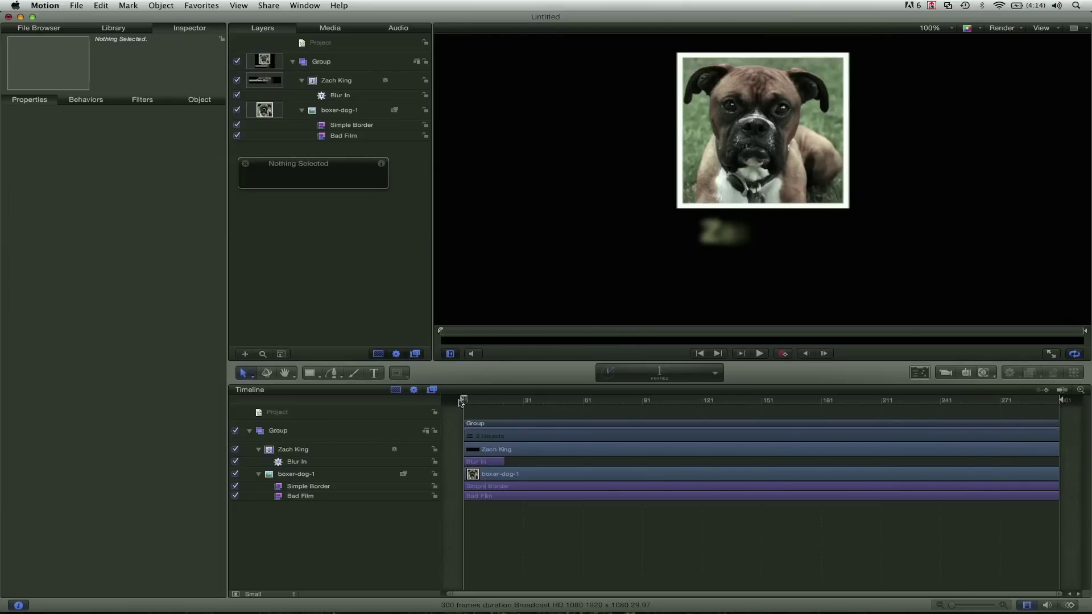
{"action": "left_click", "coordinate": [946, 373]}
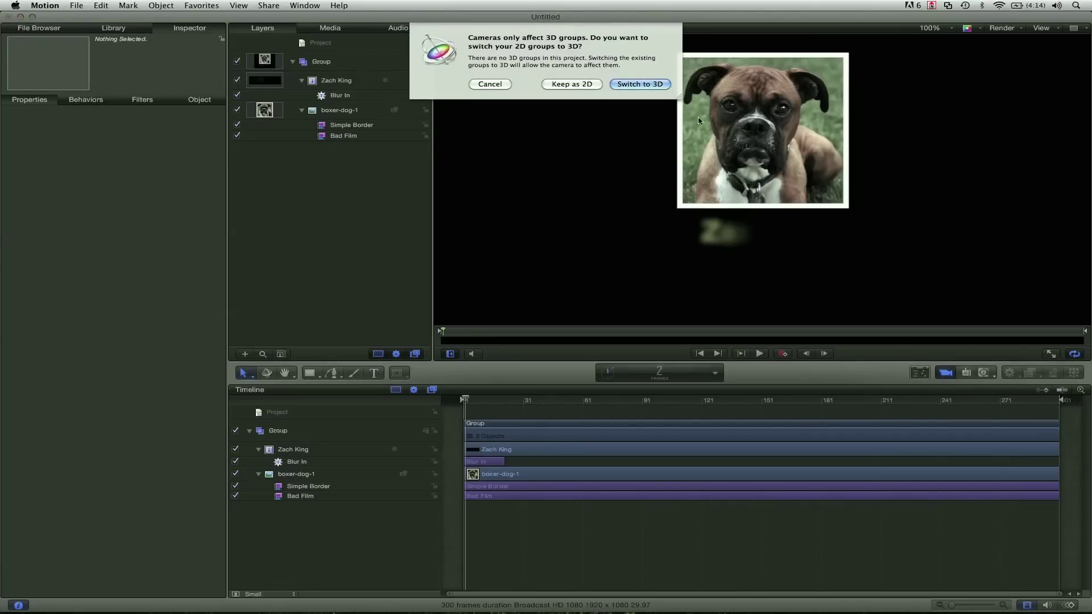
{"action": "left_click", "coordinate": [635, 85]}
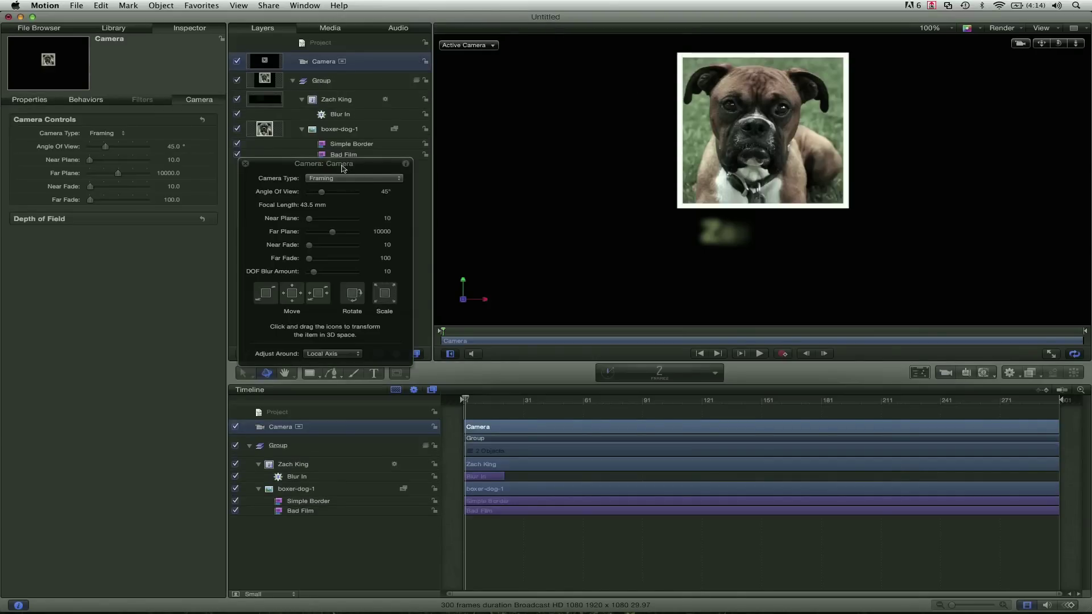
Step: Dolly, shift and rotate the camera so the dog photo appears larger and further right
{"action": "left_click_drag", "start_coordinate": [342, 167], "coordinate": [341, 149]}
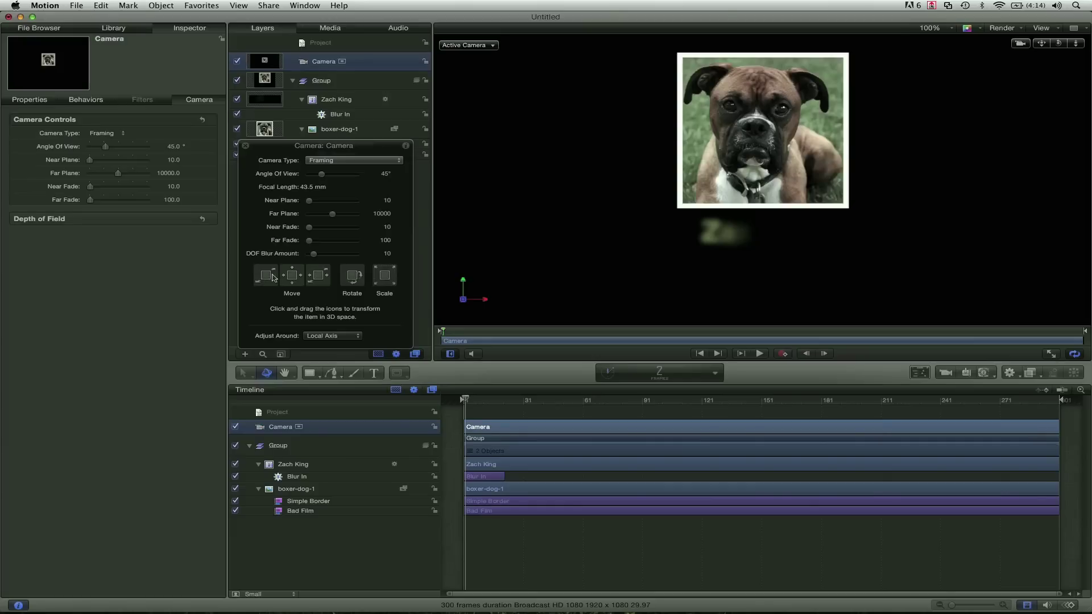
{"action": "mouse_move", "coordinate": [273, 278]}
{"action": "left_mouse_down"}
{"action": "mouse_move", "coordinate": [282, 242]}
{"action": "mouse_move", "coordinate": [267, 279]}
{"action": "left_mouse_up"}
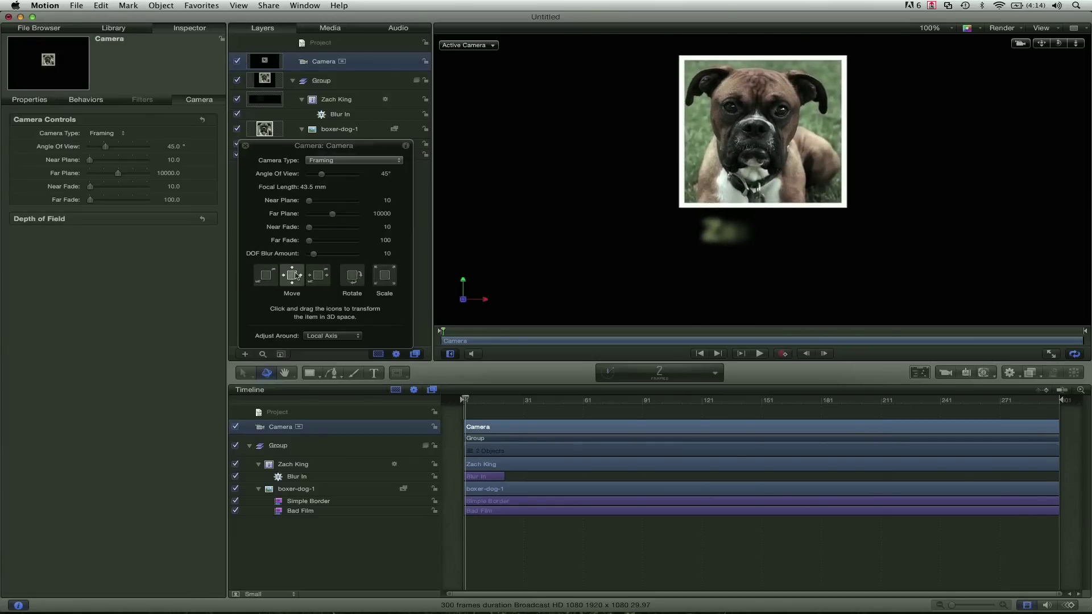
{"action": "mouse_move", "coordinate": [296, 276]}
{"action": "left_mouse_down"}
{"action": "mouse_move", "coordinate": [315, 279]}
{"action": "mouse_move", "coordinate": [293, 282]}
{"action": "mouse_move", "coordinate": [318, 273]}
{"action": "mouse_move", "coordinate": [330, 242]}
{"action": "mouse_move", "coordinate": [290, 248]}
{"action": "mouse_move", "coordinate": [297, 261]}
{"action": "left_mouse_up"}
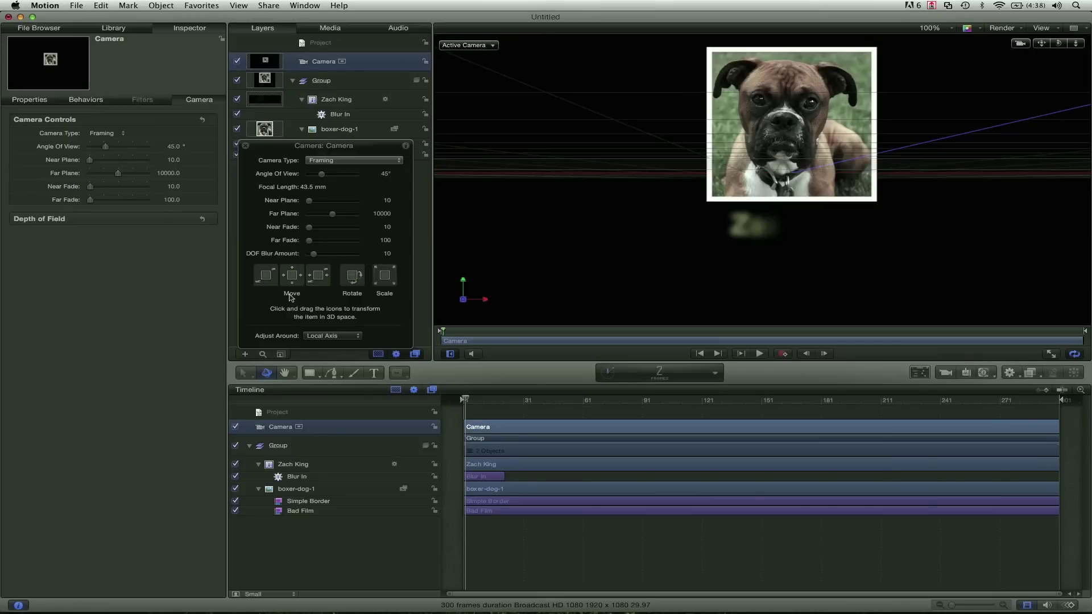
{"action": "left_click_drag", "start_coordinate": [362, 283], "coordinate": [316, 287]}
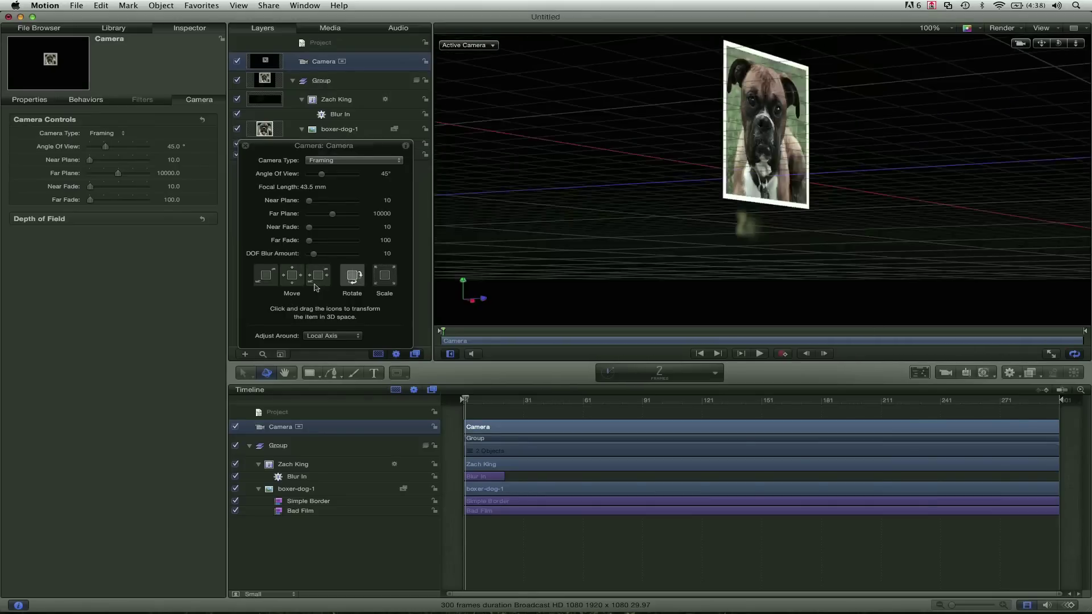
{"action": "double_click", "coordinate": [352, 276]}
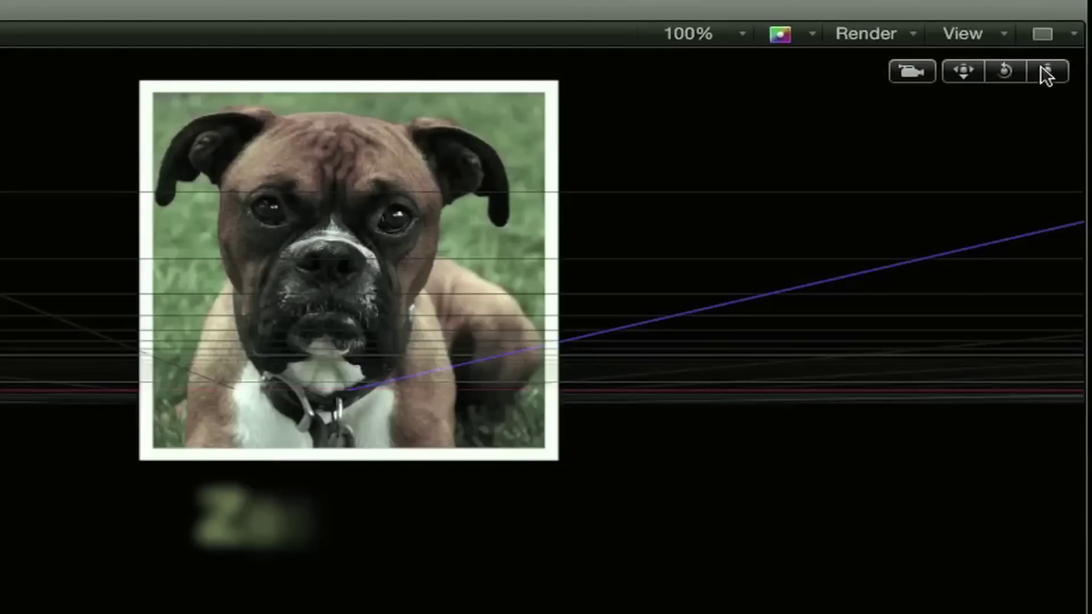
{"action": "left_click_drag", "start_coordinate": [1074, 45], "coordinate": [1045, 74]}
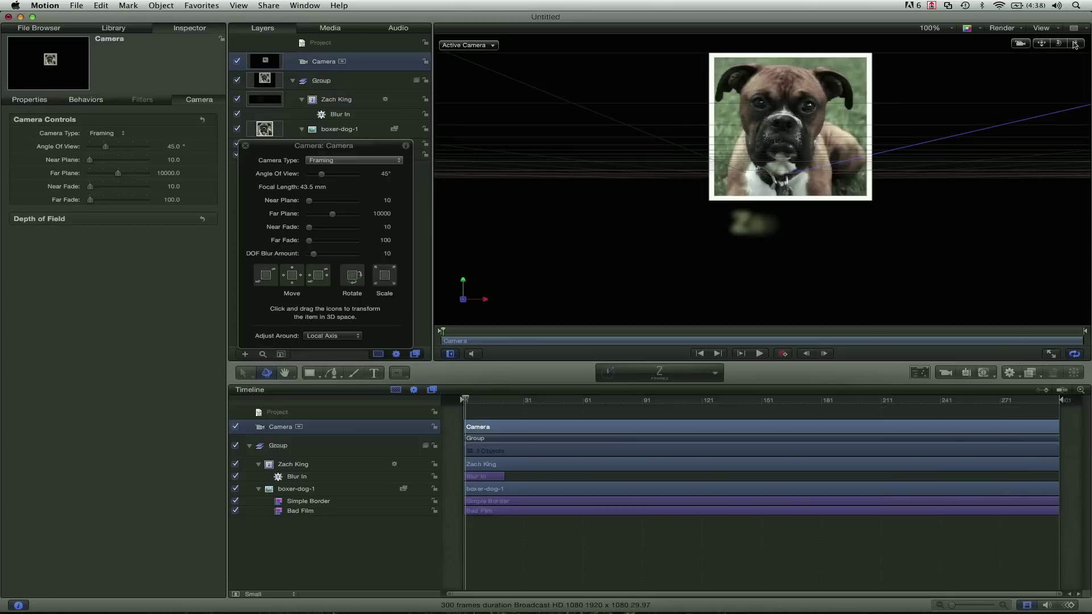
Step: Fit the canvas with Shift-Z, orbit and push the camera closer to the photo, then return to frame 1
{"action": "key", "text": "shift+z"}
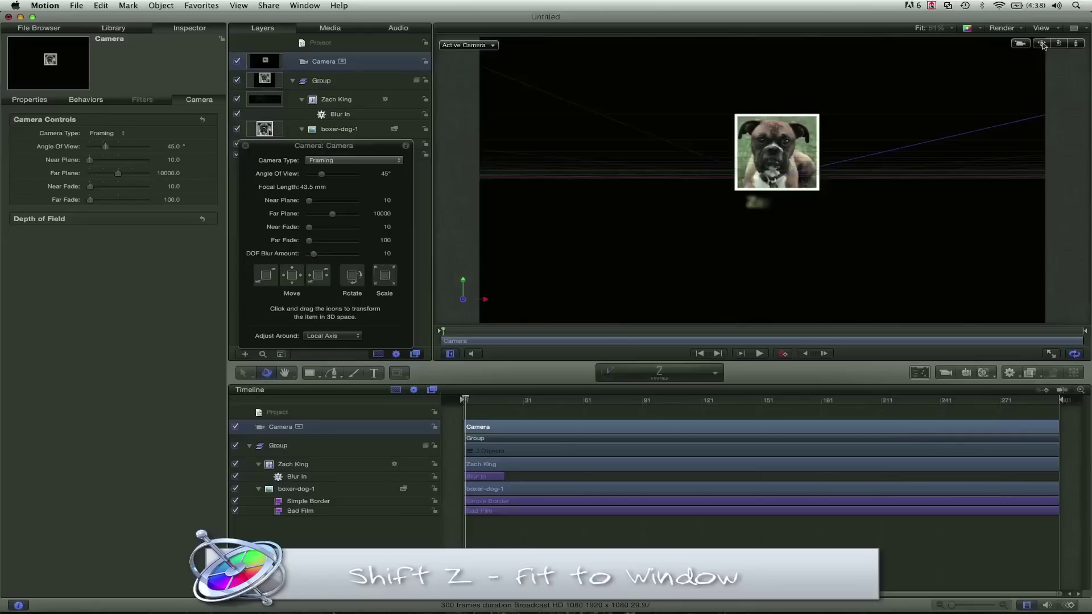
{"action": "left_click_drag", "start_coordinate": [1044, 46], "coordinate": [1044, 46]}
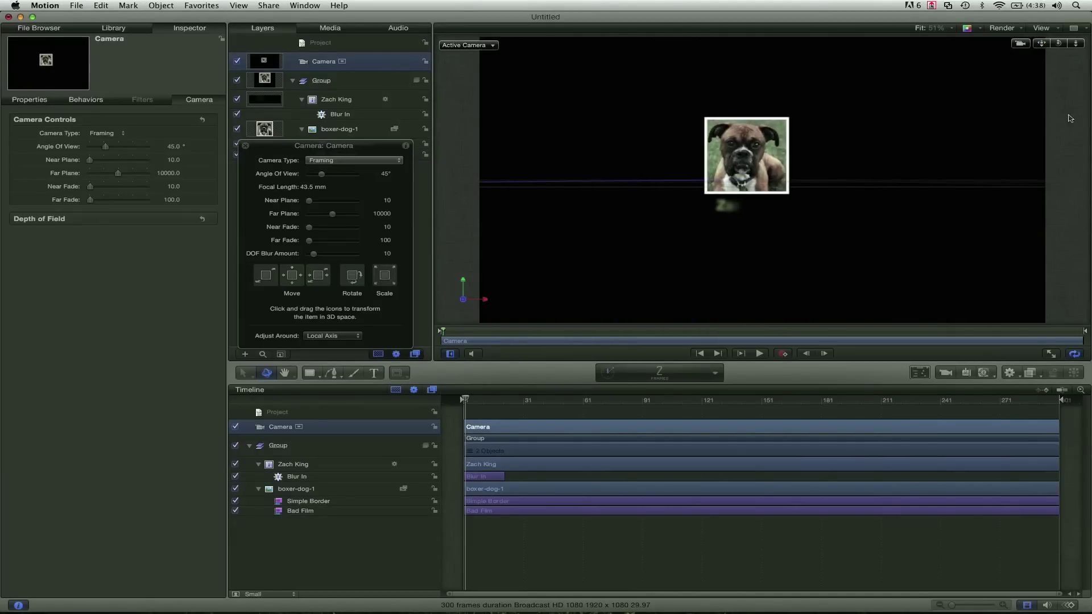
{"action": "left_click_drag", "start_coordinate": [1075, 44], "coordinate": [1042, 44]}
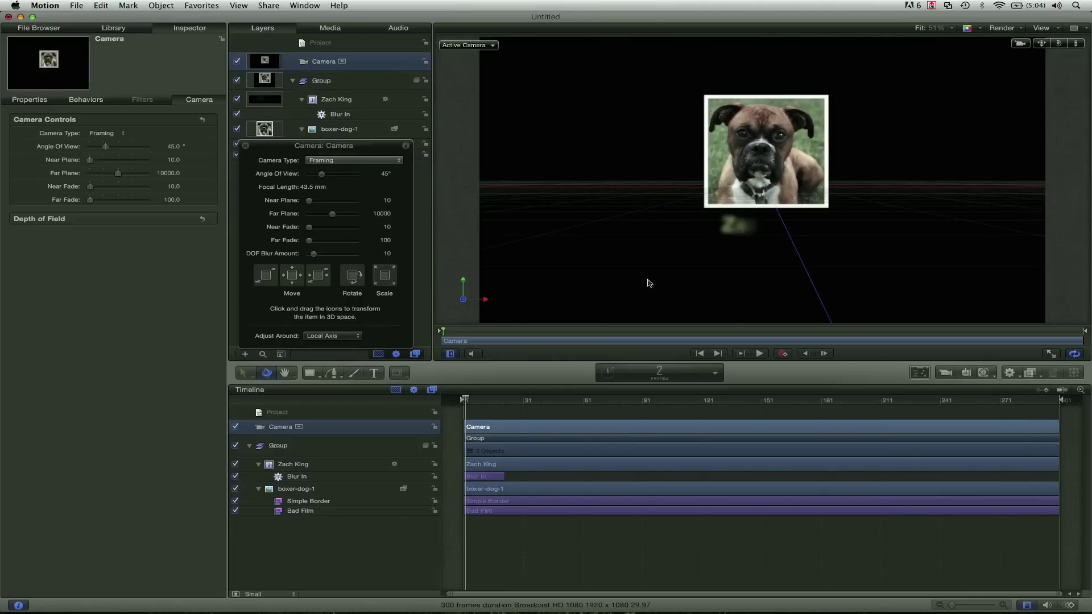
{"action": "mouse_move", "coordinate": [470, 408]}
{"action": "left_mouse_down"}
{"action": "mouse_move", "coordinate": [481, 406]}
{"action": "mouse_move", "coordinate": [457, 405]}
{"action": "left_mouse_up"}
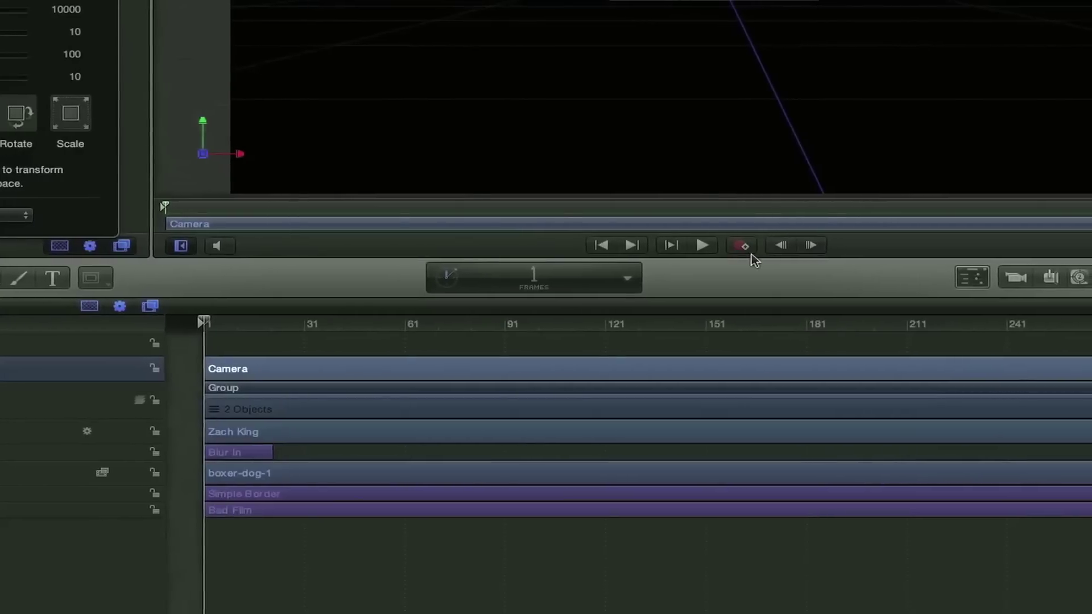
Step: With Record on, preview the animation, then pull the camera back from the photo at frame 30
{"action": "left_click", "coordinate": [744, 248]}
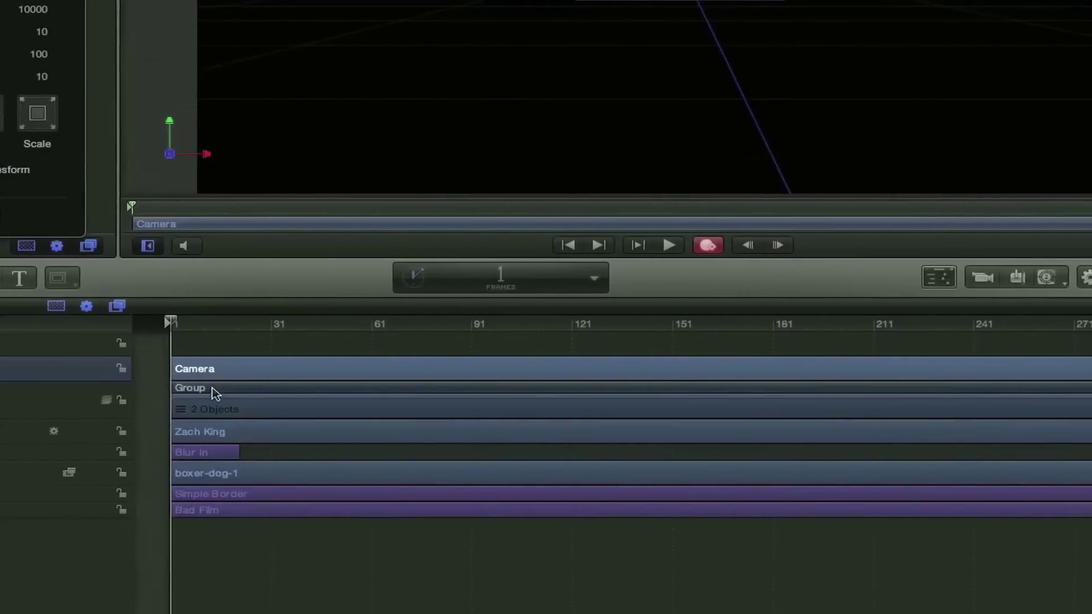
{"action": "key", "text": "space"}
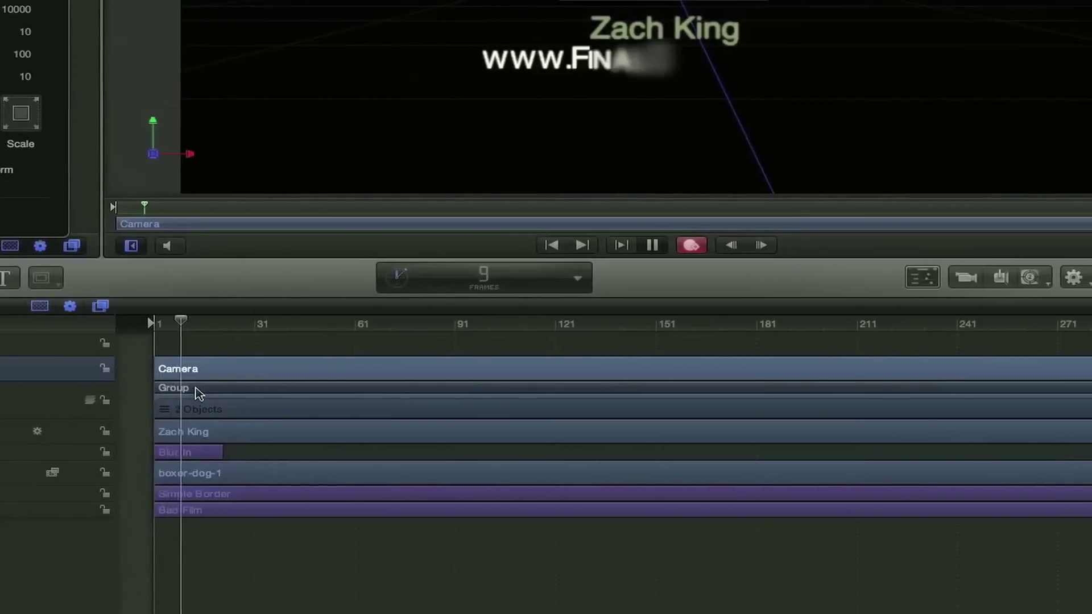
{"action": "key", "text": "space"}
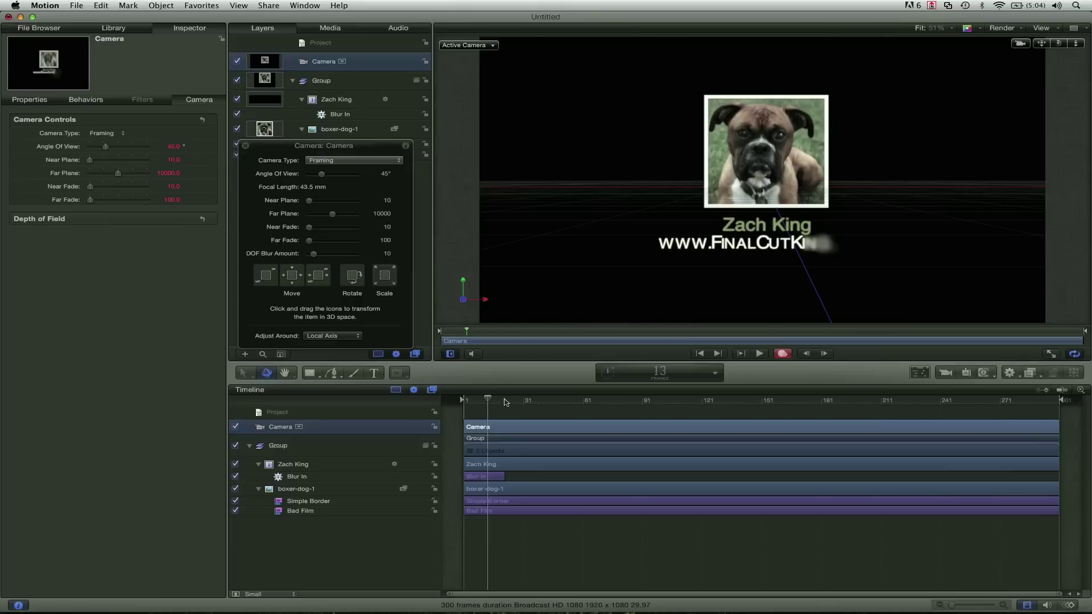
{"action": "left_click_drag", "start_coordinate": [488, 399], "coordinate": [525, 405]}
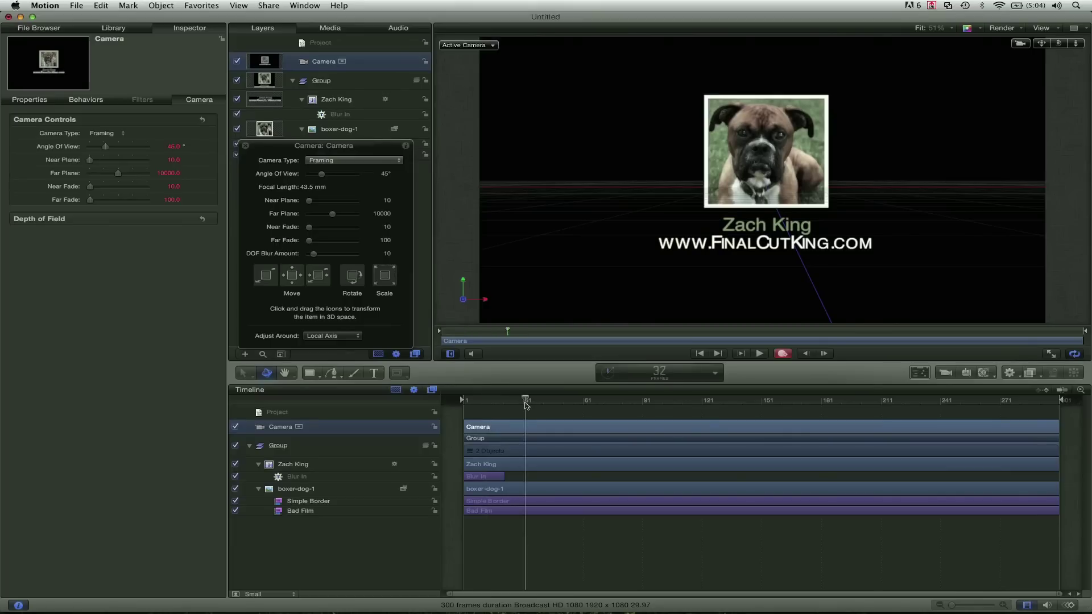
{"action": "key", "text": "Left"}
{"action": "key", "text": "Left"}
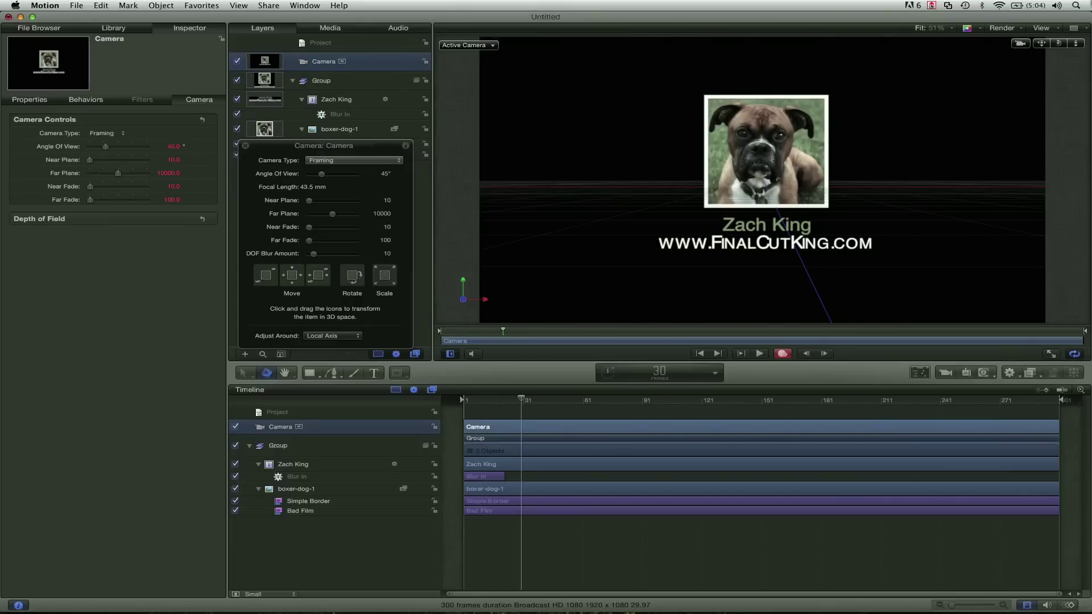
{"action": "left_click_drag", "start_coordinate": [1077, 48], "coordinate": [1056, 48]}
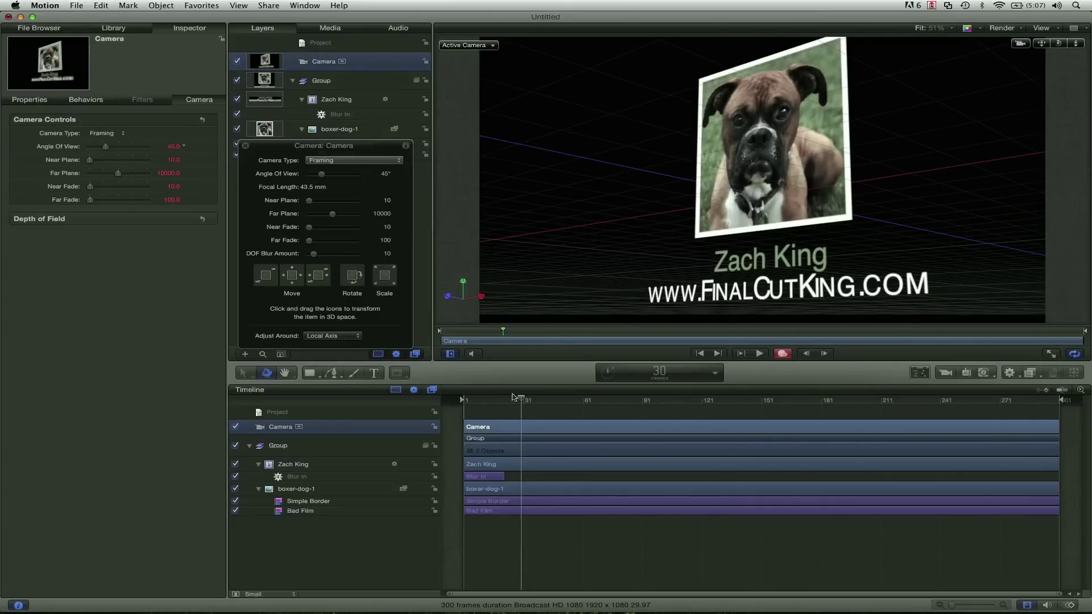
Step: Replay the camera twist from frame 1 and stop at frame 18
{"action": "left_click_drag", "start_coordinate": [497, 405], "coordinate": [442, 404]}
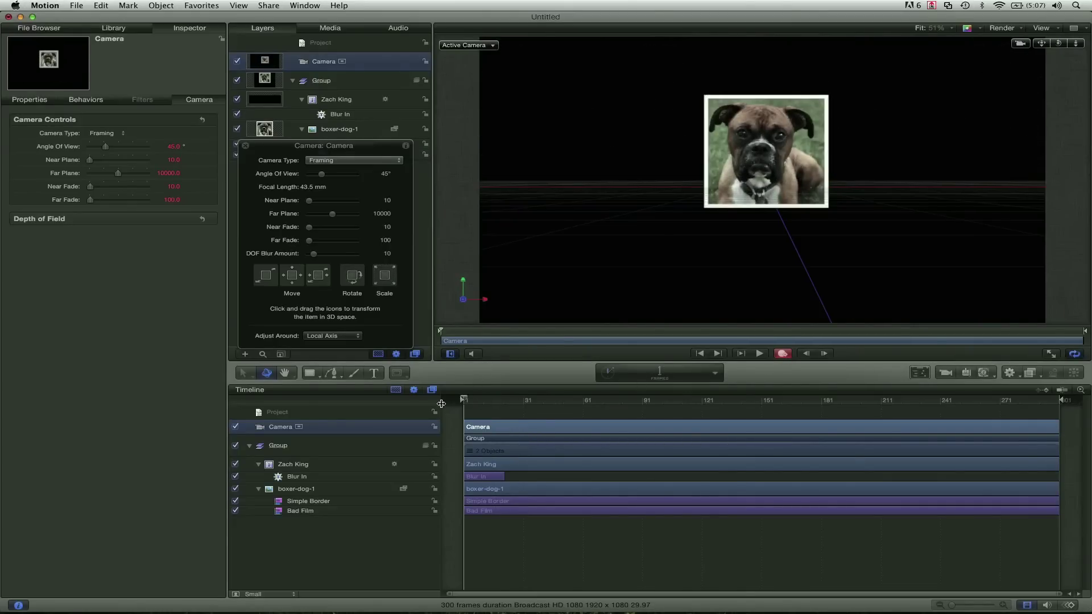
{"action": "key", "text": "space"}
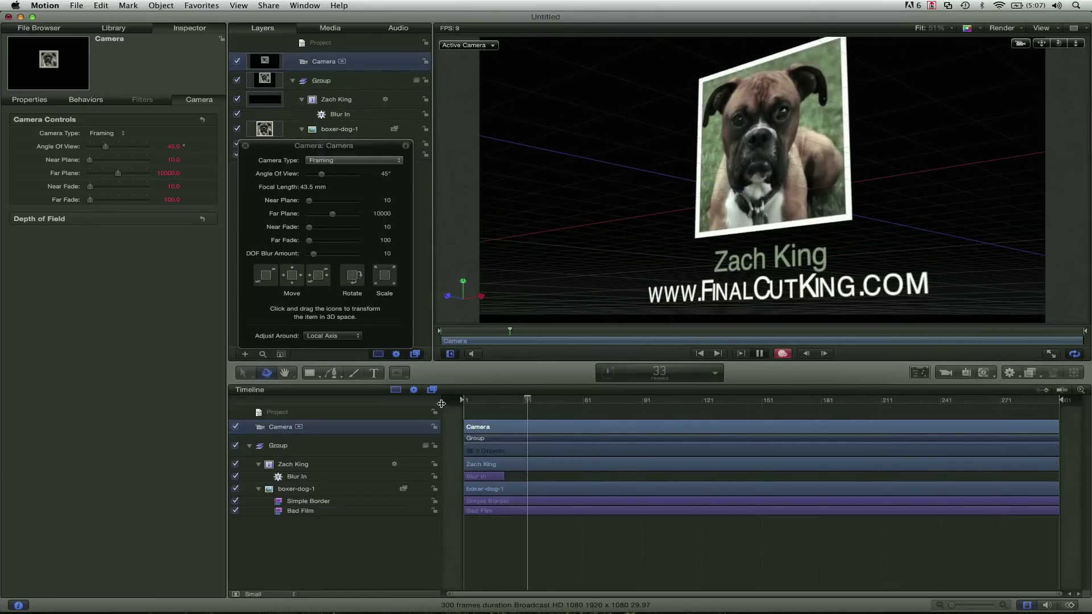
{"action": "key", "text": "space"}
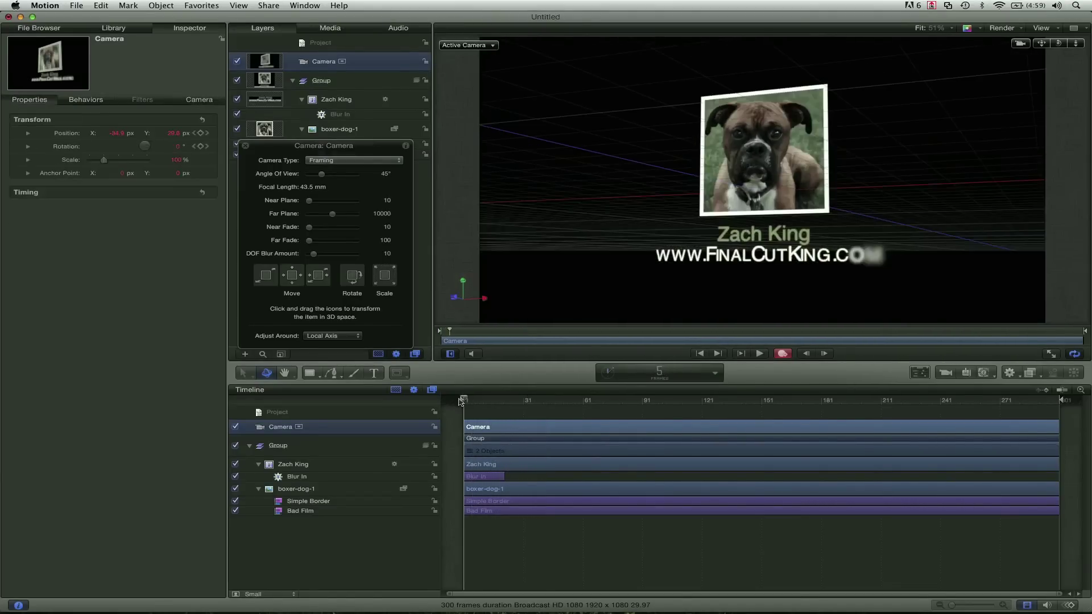
{"action": "left_click", "coordinate": [496, 403]}
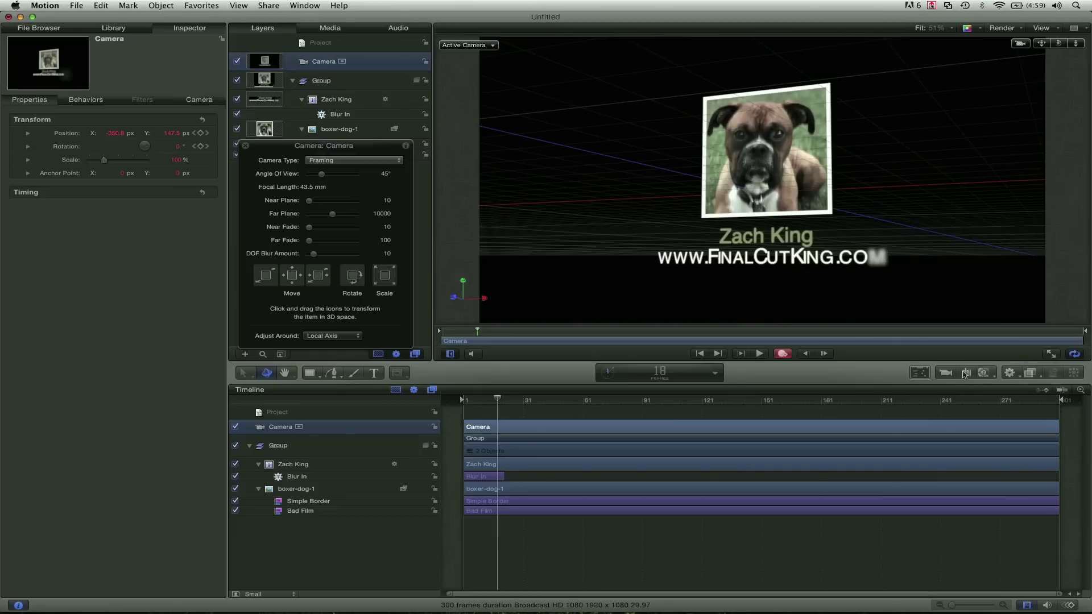
Step: Add a point light and, with Record off, raise it onto the dog's face
{"action": "left_click", "coordinate": [965, 375]}
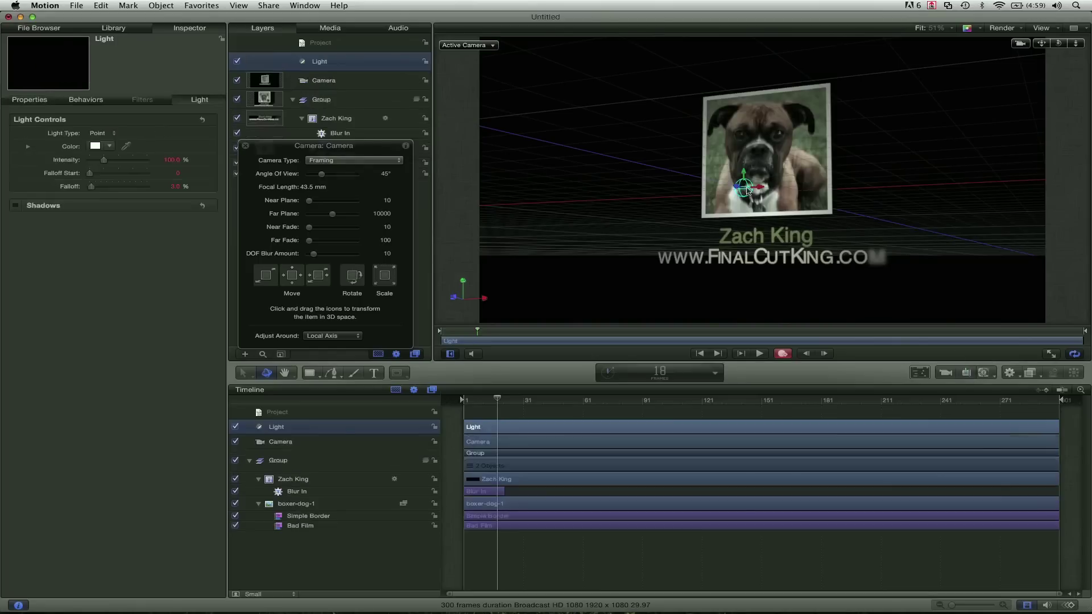
{"action": "left_click_drag", "start_coordinate": [744, 186], "coordinate": [743, 147]}
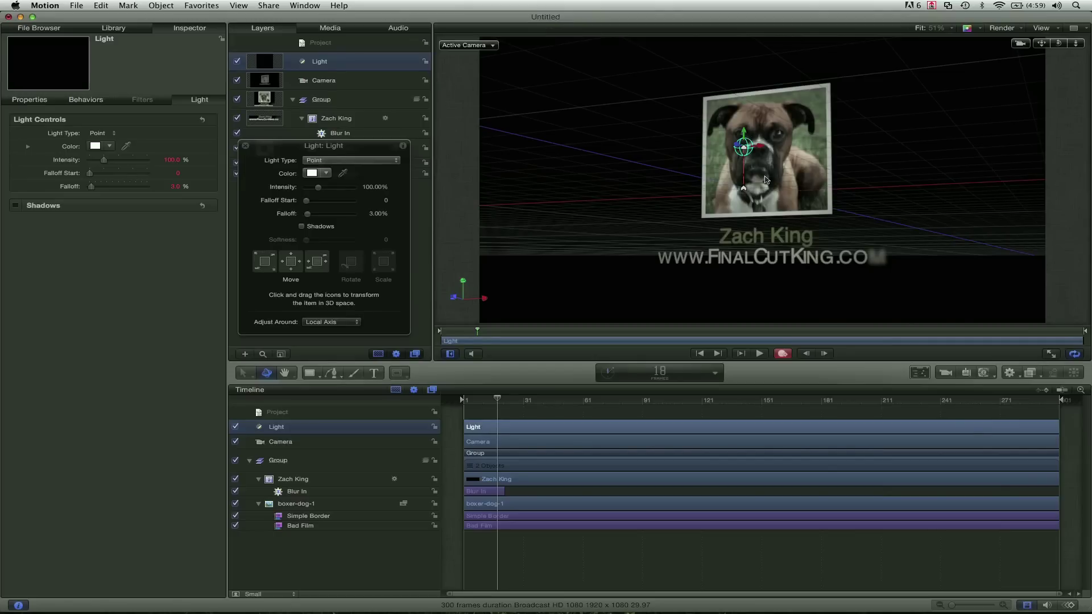
{"action": "key", "text": "super+z"}
{"action": "left_click", "coordinate": [783, 354]}
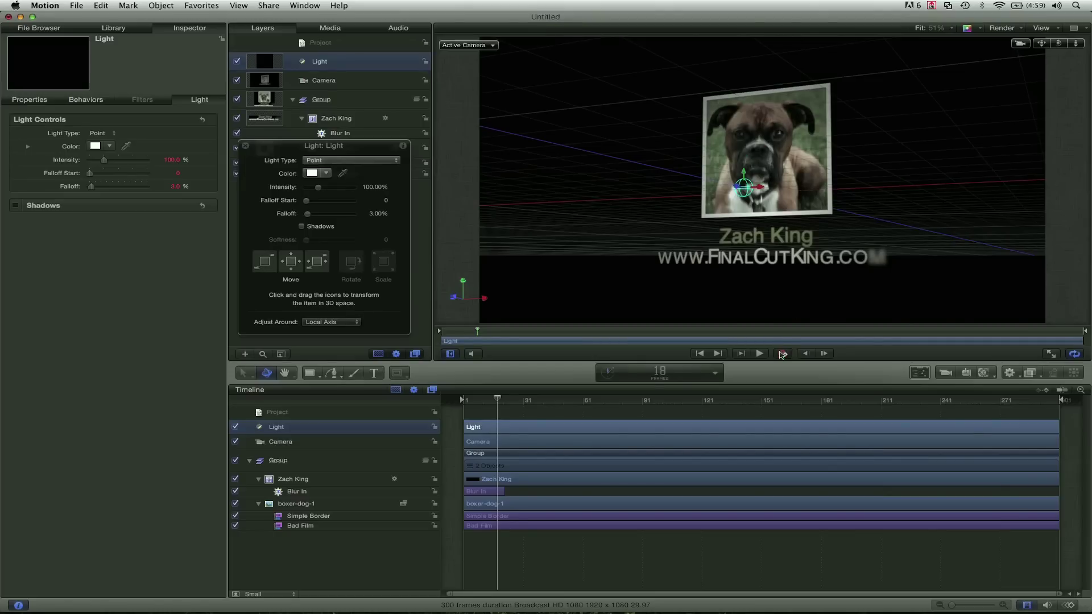
{"action": "left_click", "coordinate": [737, 181]}
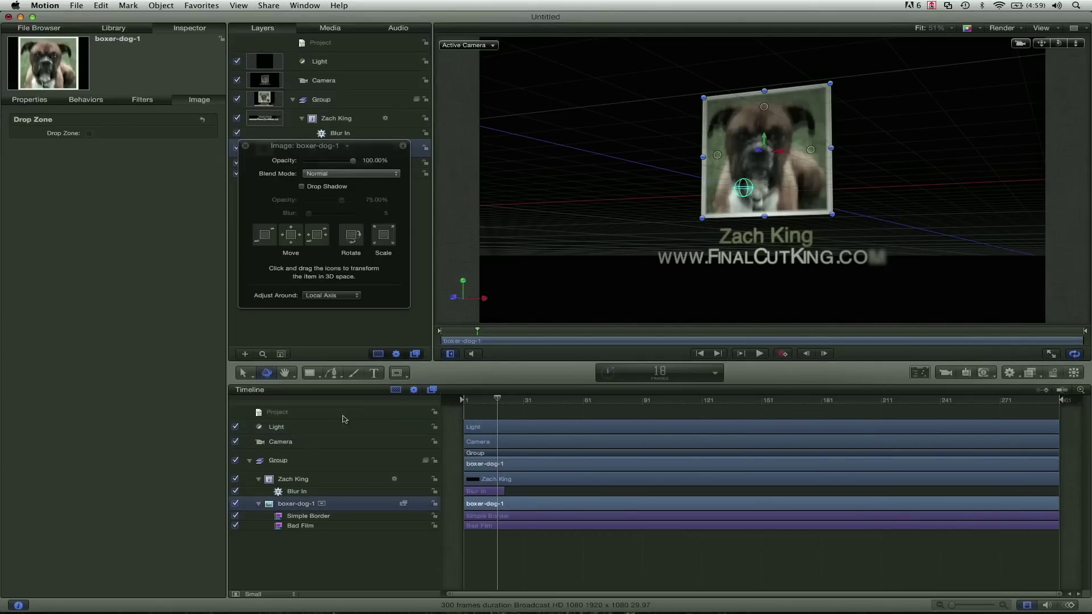
{"action": "left_click", "coordinate": [335, 428]}
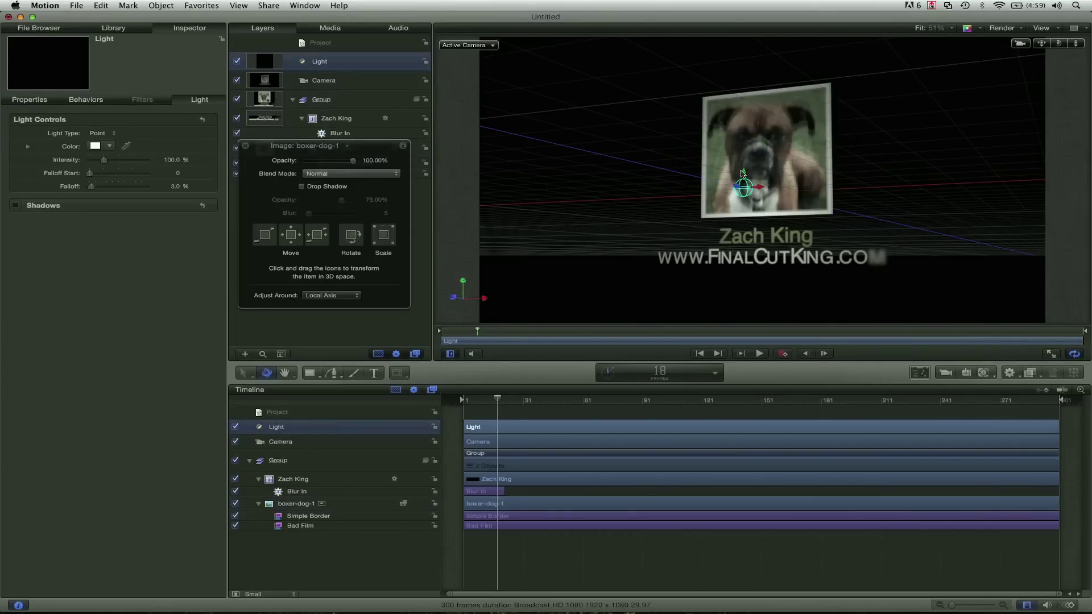
{"action": "left_click_drag", "start_coordinate": [745, 172], "coordinate": [744, 129]}
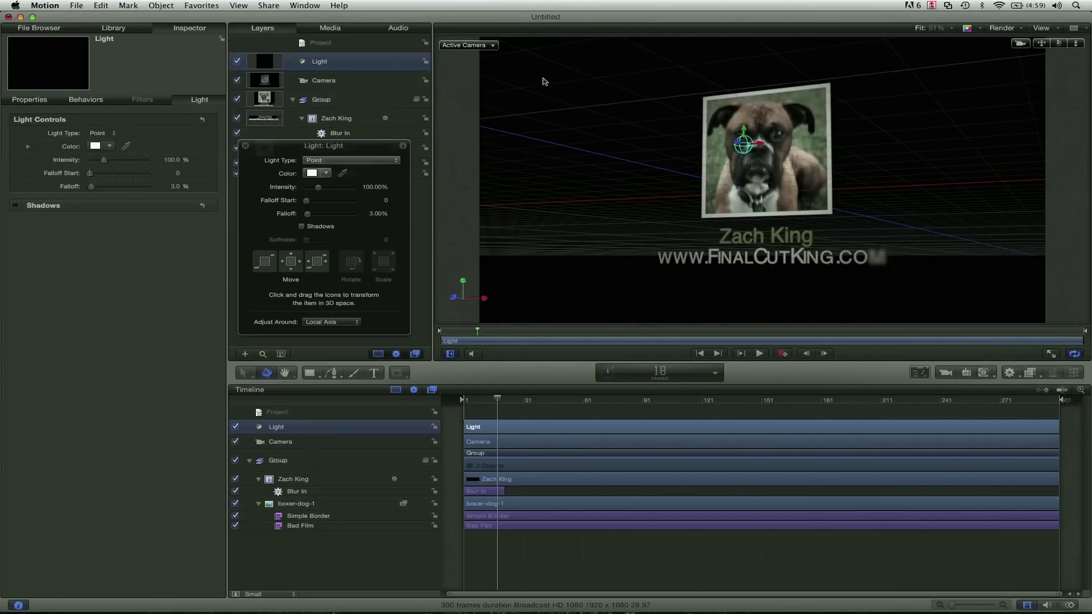
Step: Reselect the light and raise its Intensity to 188.1%
{"action": "left_click_drag", "start_coordinate": [326, 148], "coordinate": [318, 202]}
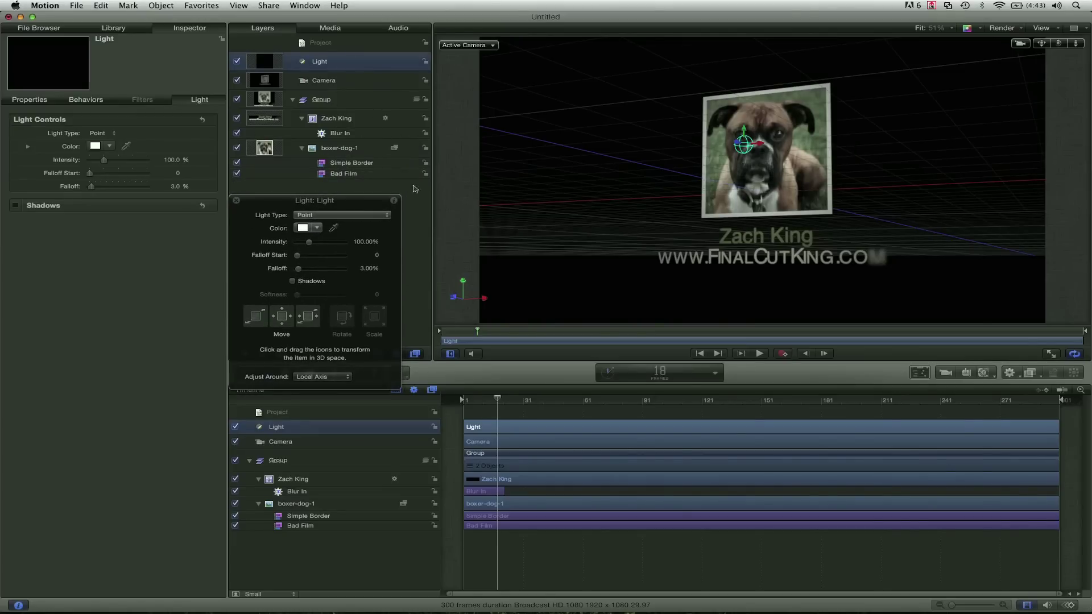
{"action": "left_click", "coordinate": [351, 120]}
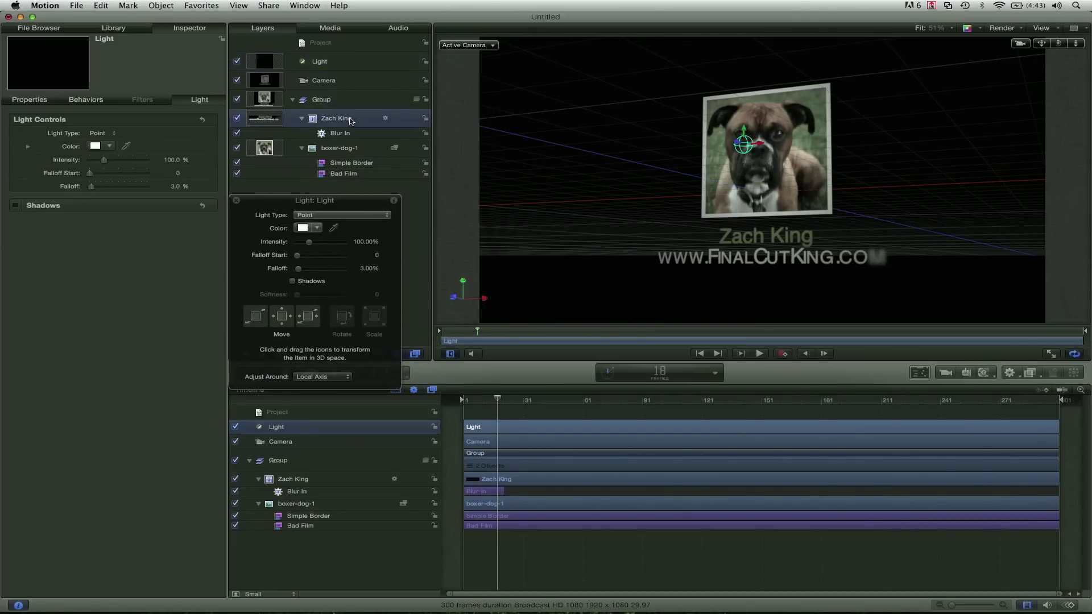
{"action": "left_click", "coordinate": [349, 60]}
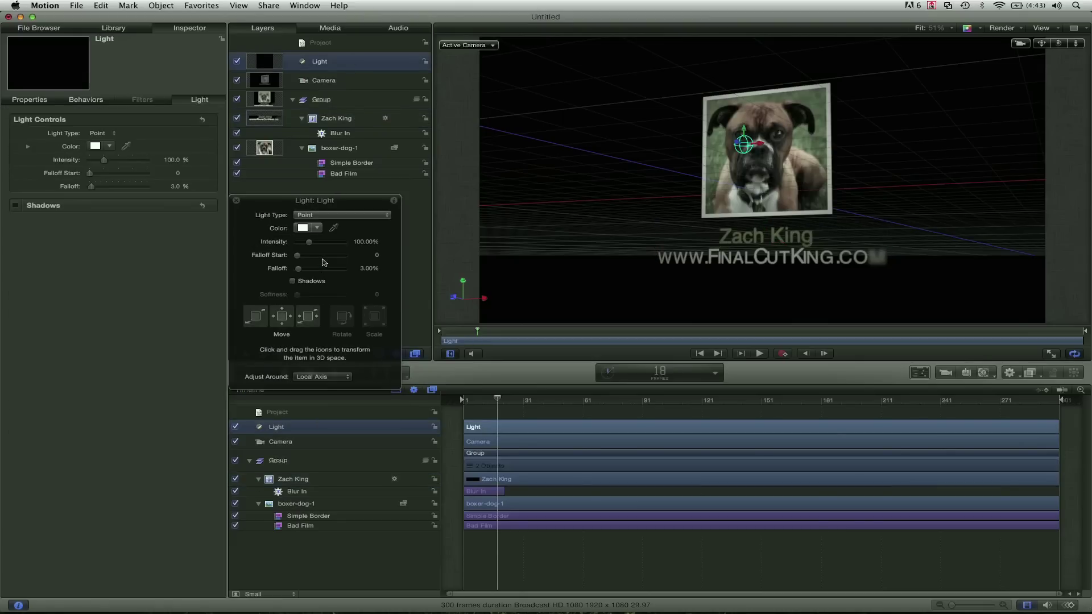
{"action": "left_click_drag", "start_coordinate": [324, 243], "coordinate": [318, 244]}
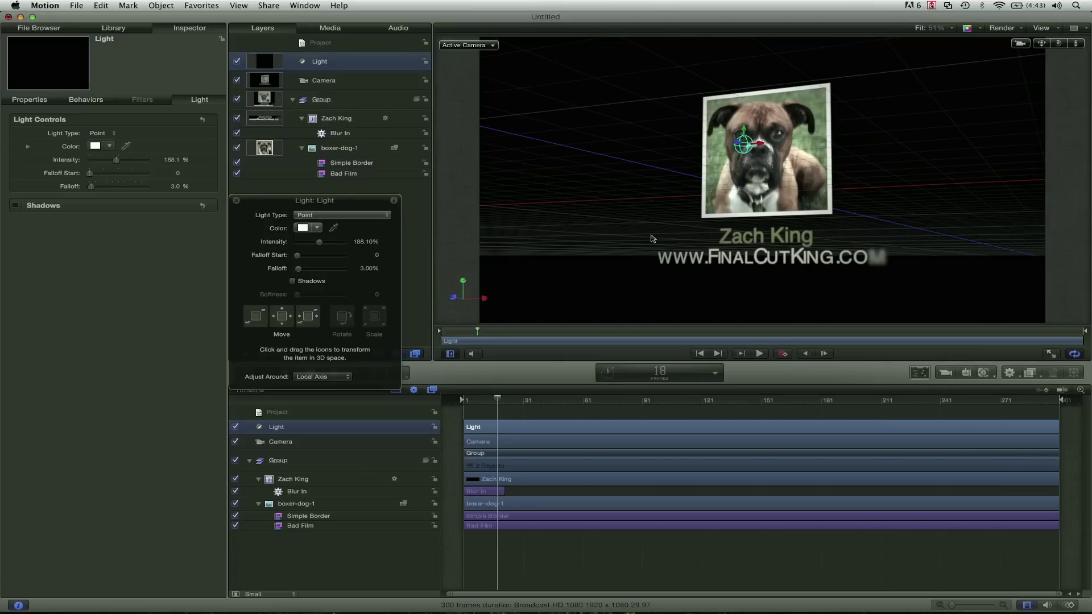
Step: Set the Zach King title's Lighting Shading to Off in Inspector Properties
{"action": "left_click", "coordinate": [337, 120]}
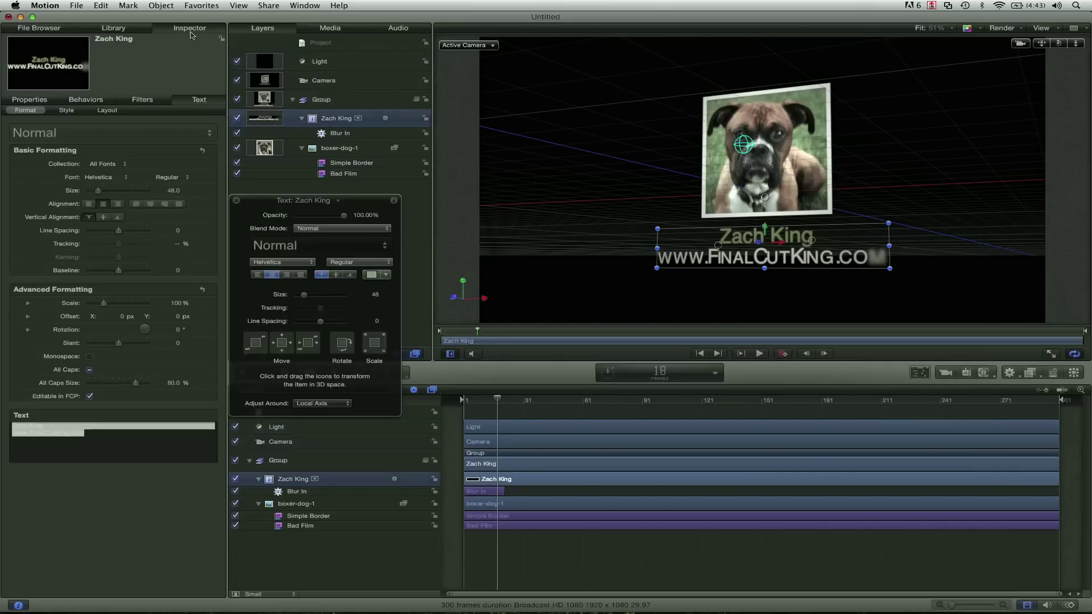
{"action": "left_click", "coordinate": [40, 102]}
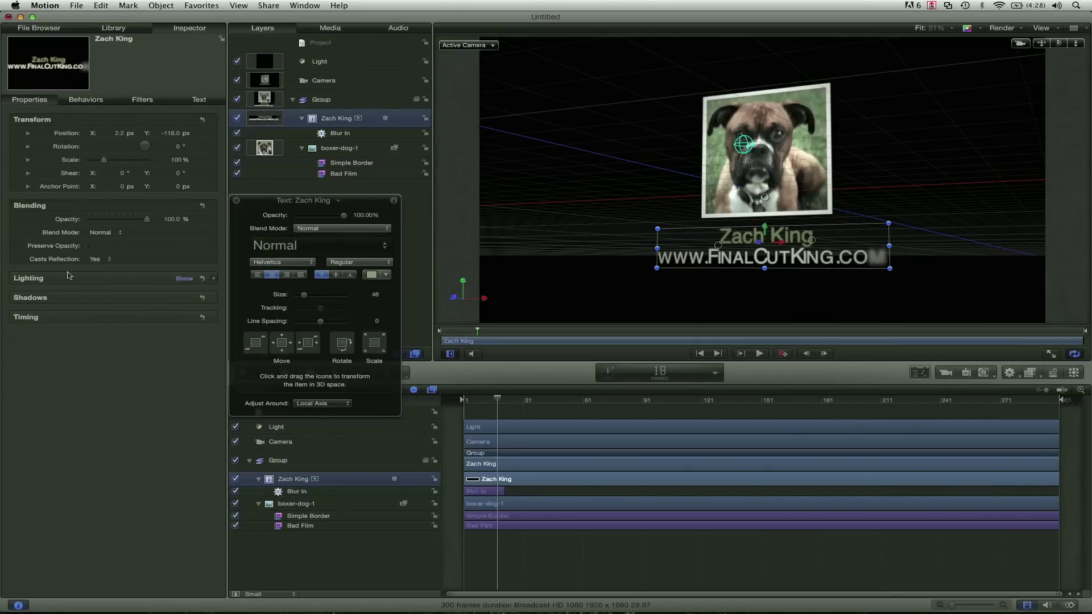
{"action": "left_click", "coordinate": [184, 280]}
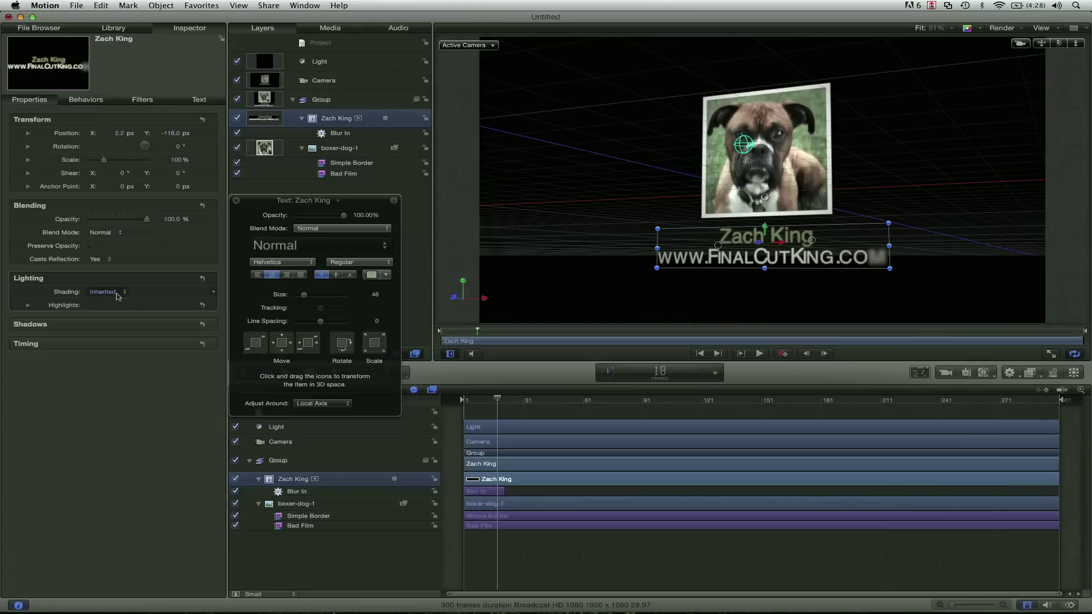
{"action": "left_click", "coordinate": [117, 294]}
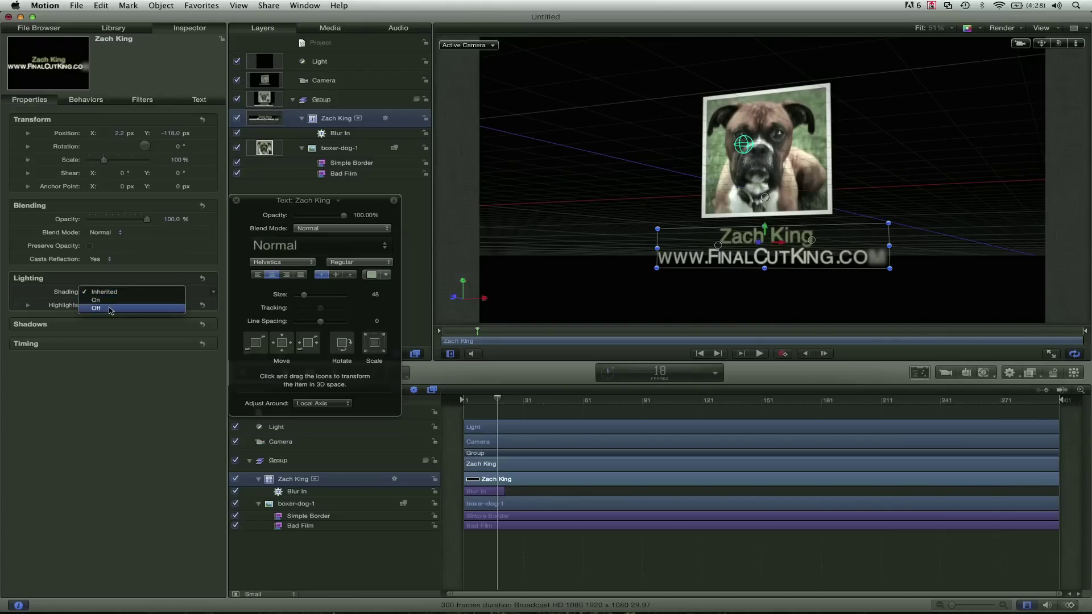
{"action": "left_click", "coordinate": [110, 308]}
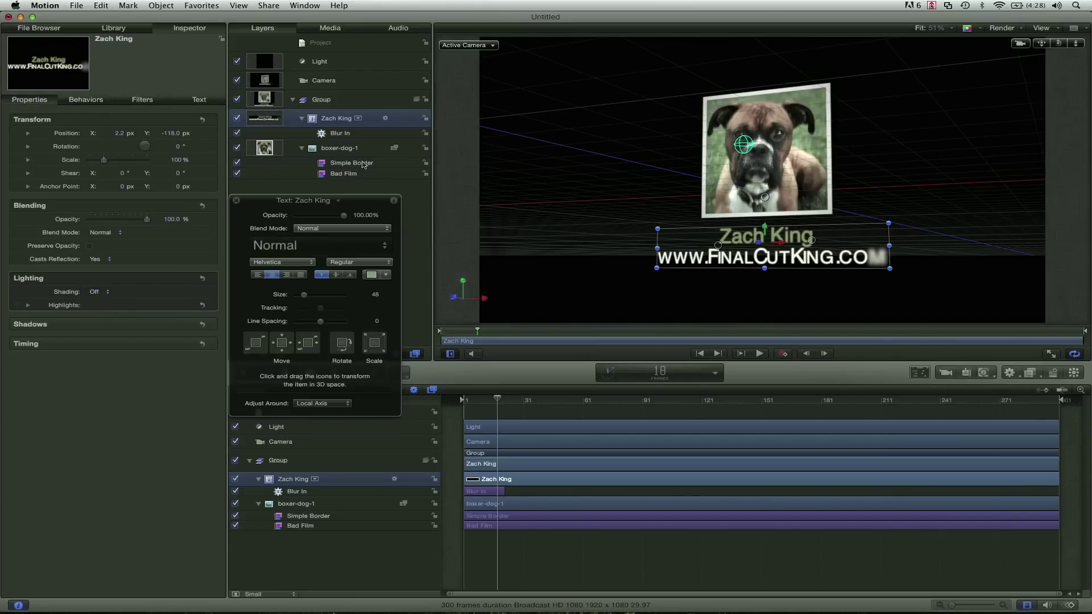
{"action": "left_click", "coordinate": [361, 192]}
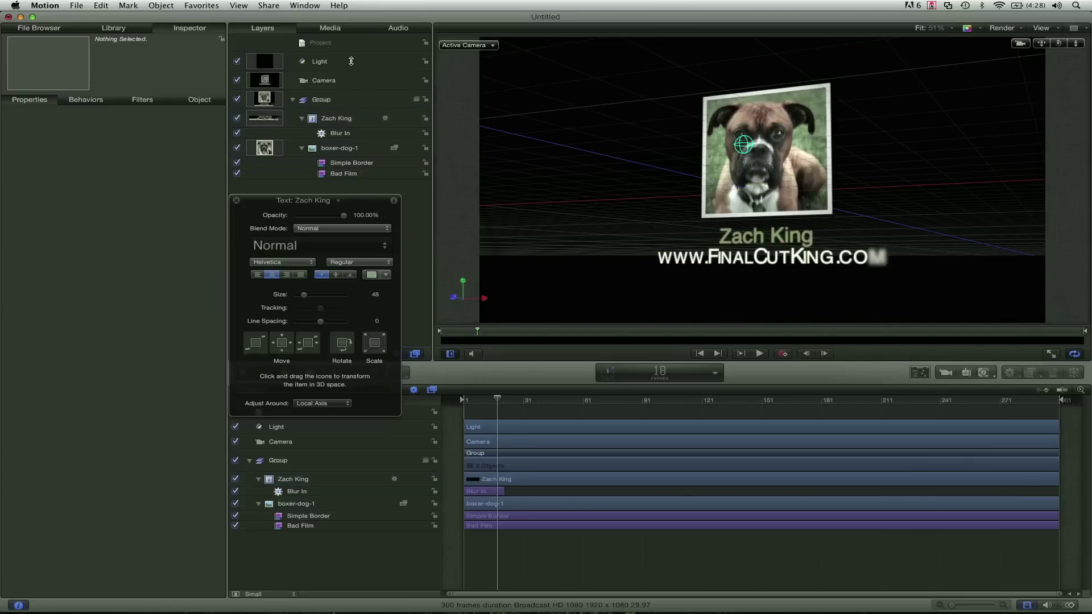
{"action": "left_click", "coordinate": [352, 63]}
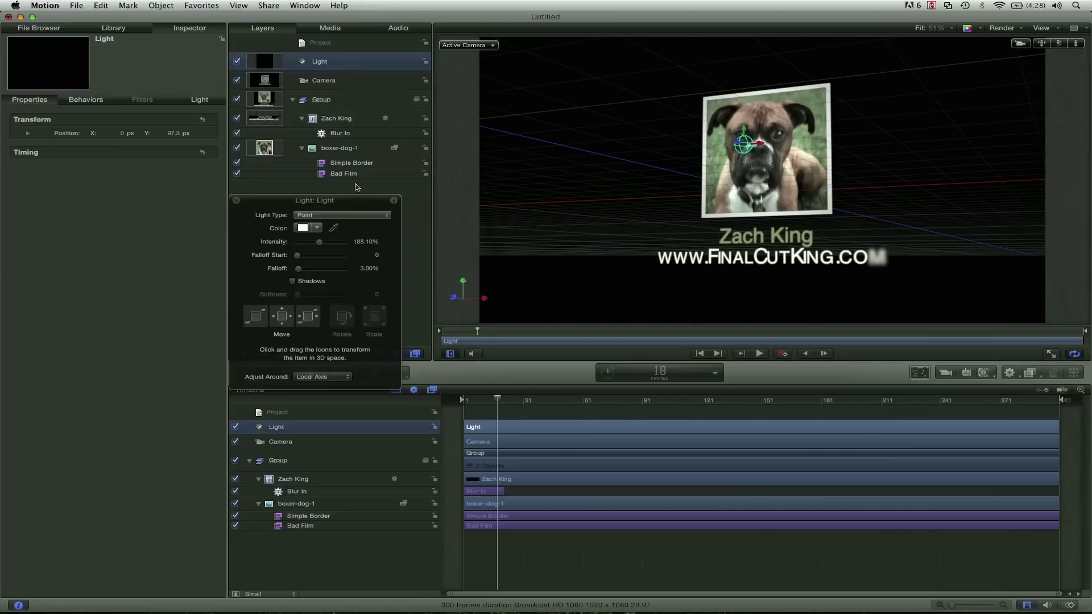
Step: Try green, yellow-green and blue tints, keep the light white, and lower it to the nose at Y 67.5 px
{"action": "left_click", "coordinate": [303, 228]}
{"action": "left_click", "coordinate": [288, 323]}
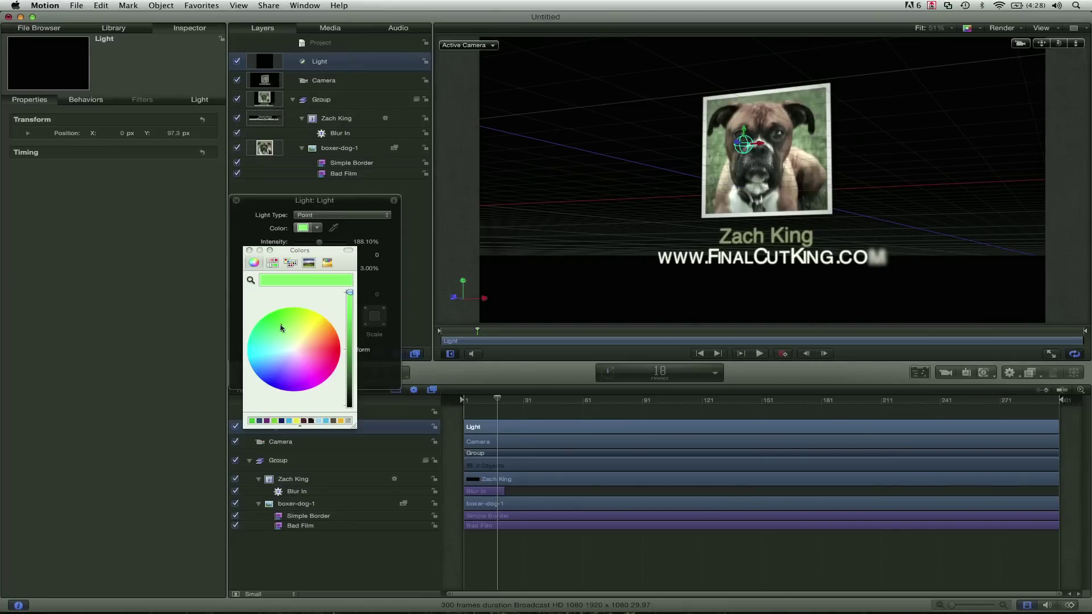
{"action": "left_click", "coordinate": [297, 338]}
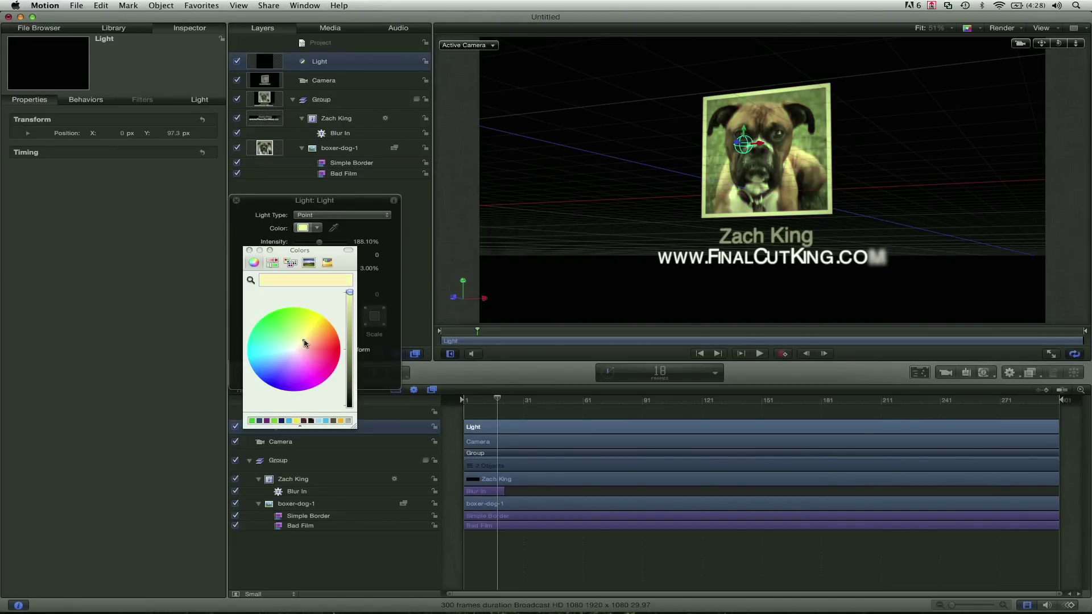
{"action": "mouse_move", "coordinate": [302, 341]}
{"action": "left_mouse_down"}
{"action": "mouse_move", "coordinate": [252, 377]}
{"action": "mouse_move", "coordinate": [317, 353]}
{"action": "mouse_move", "coordinate": [291, 349]}
{"action": "left_mouse_up"}
{"action": "left_click", "coordinate": [249, 251]}
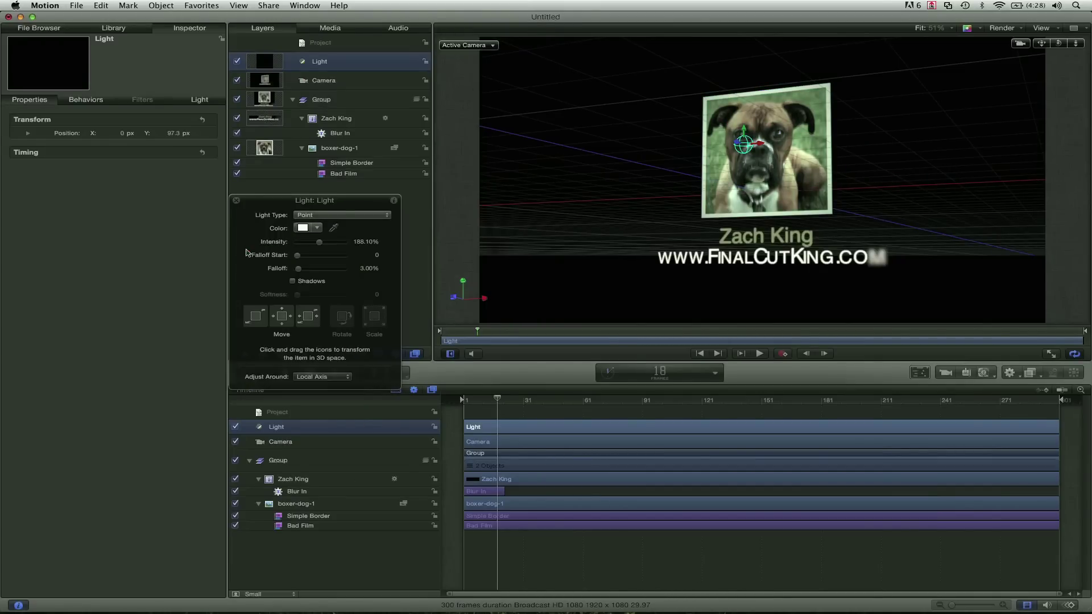
{"action": "mouse_move", "coordinate": [737, 121]}
{"action": "left_mouse_down"}
{"action": "mouse_move", "coordinate": [737, 215]}
{"action": "mouse_move", "coordinate": [739, 143]}
{"action": "left_mouse_up"}
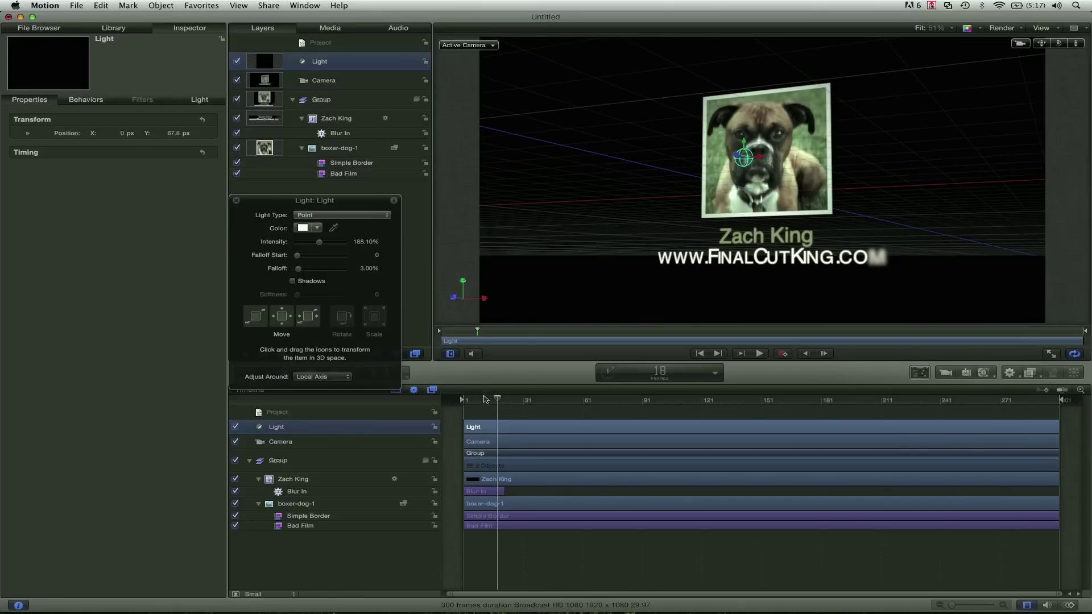
{"action": "left_click_drag", "start_coordinate": [485, 398], "coordinate": [443, 405]}
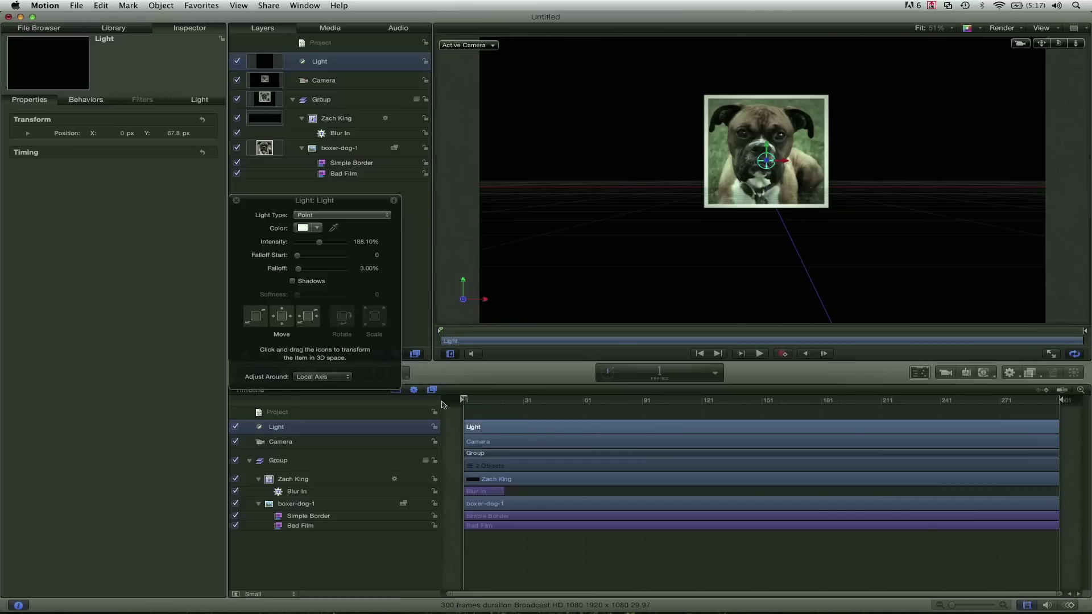